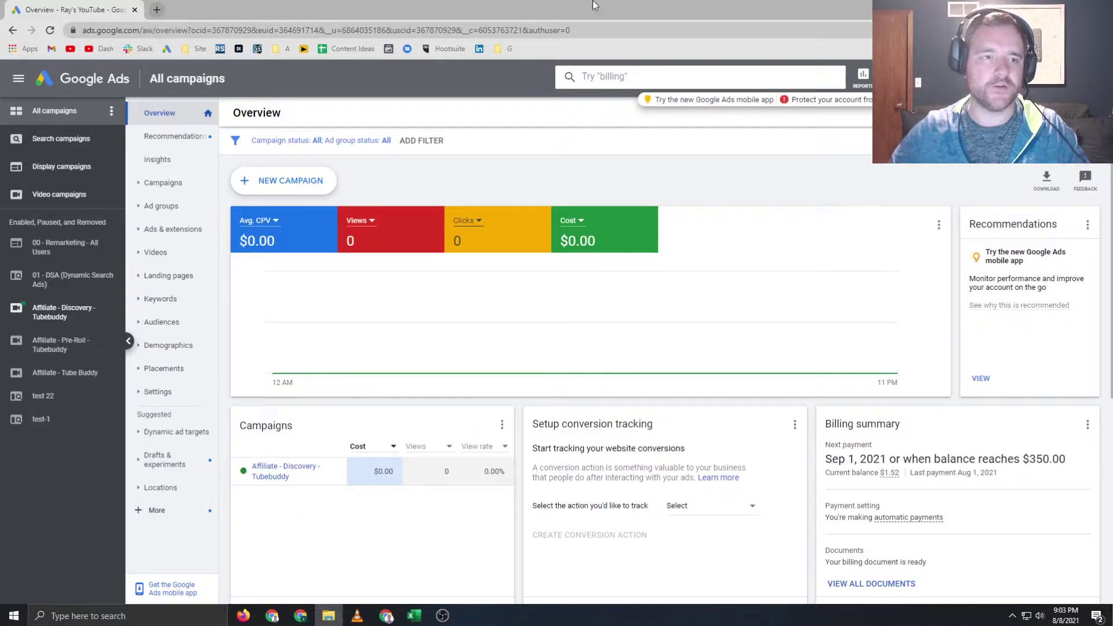
Step: Open the Search terms report under Keywords and show the last 30 days
left_click(158, 299)
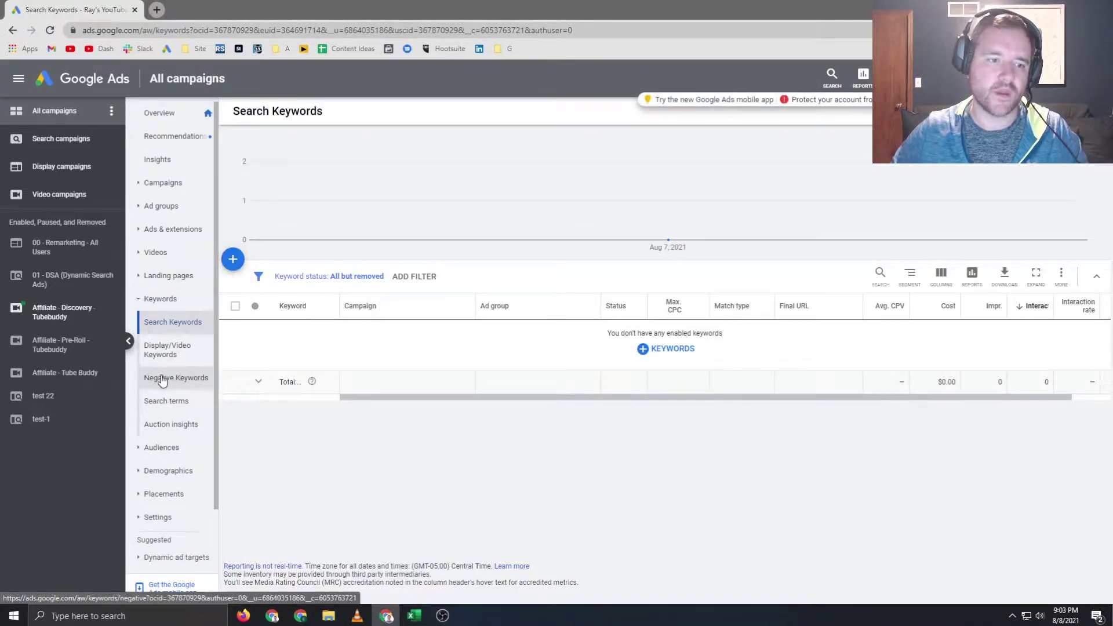
left_click(174, 404)
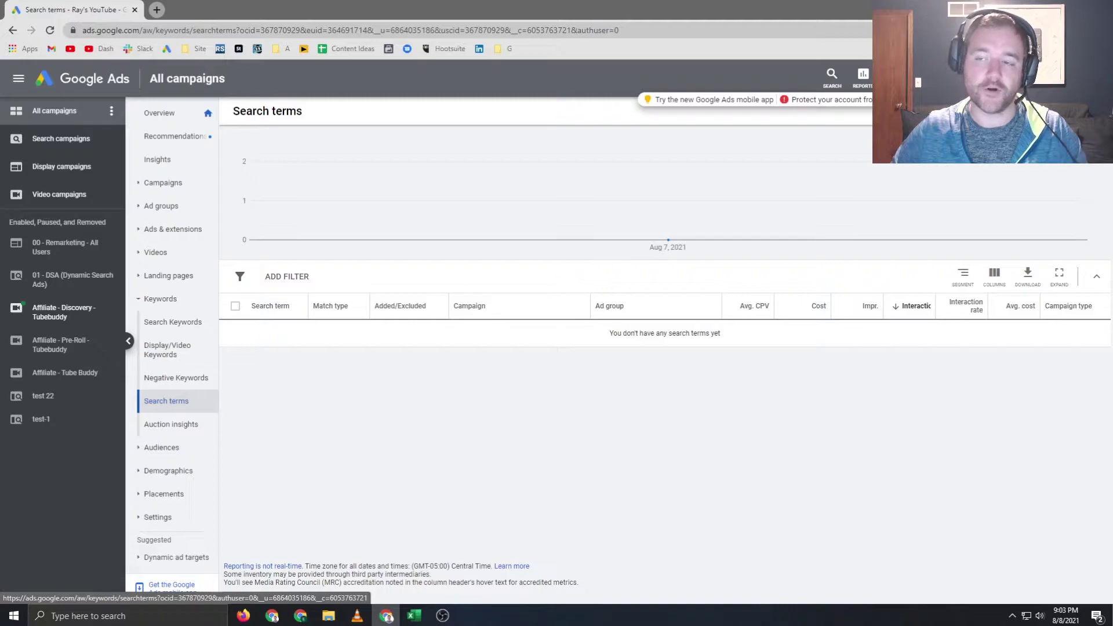
left_click(1020, 111)
left_click(863, 281)
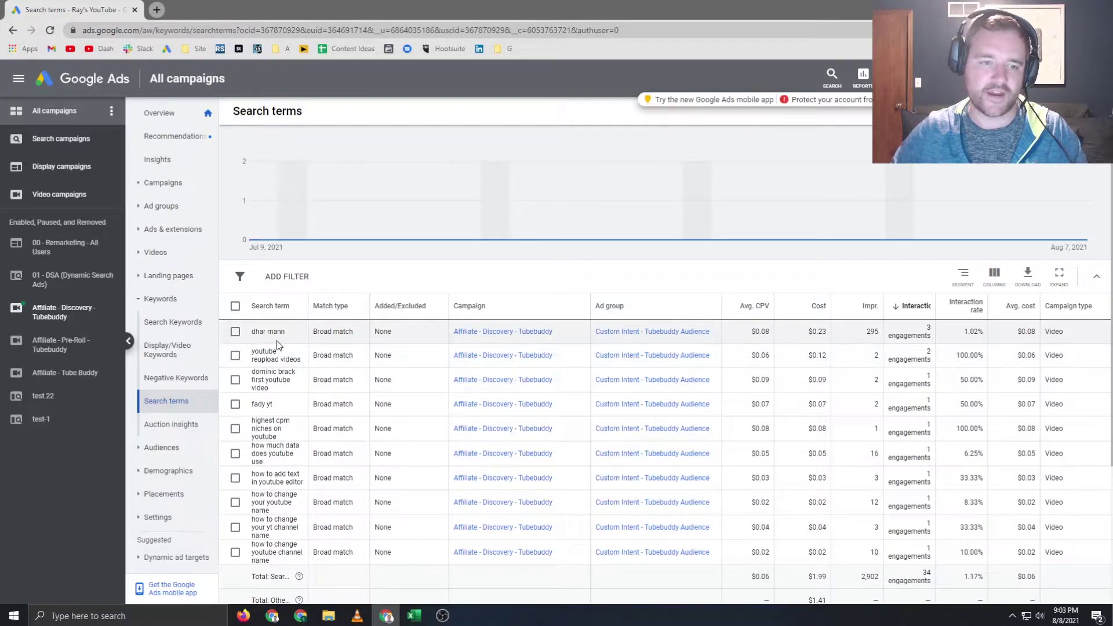
scroll(292, 356, "down", 1)
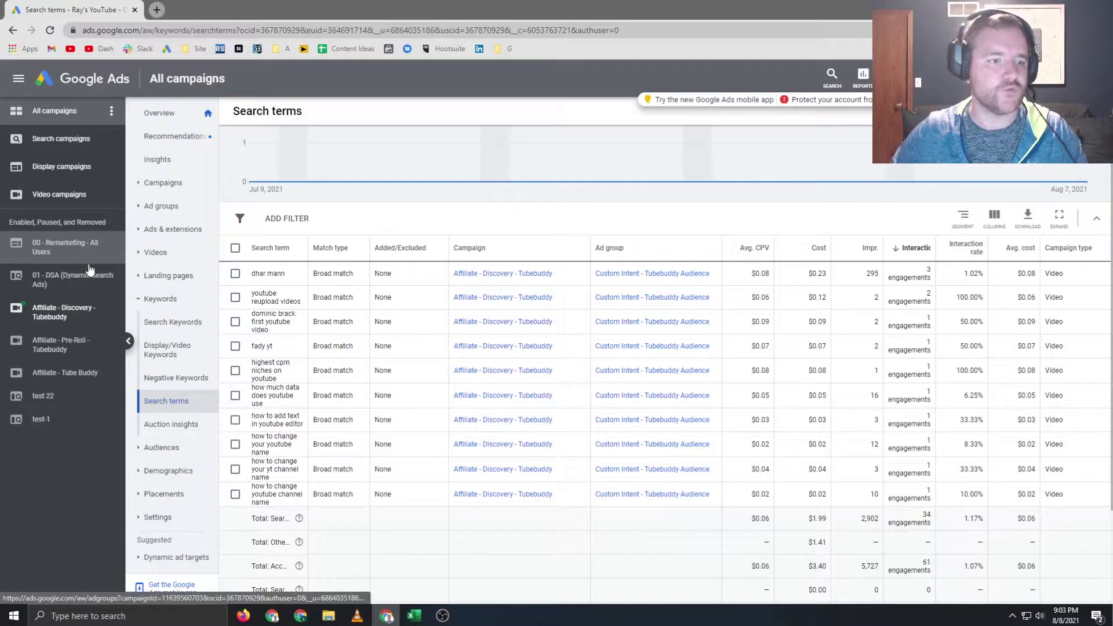
scroll(768, 241, "up", 1)
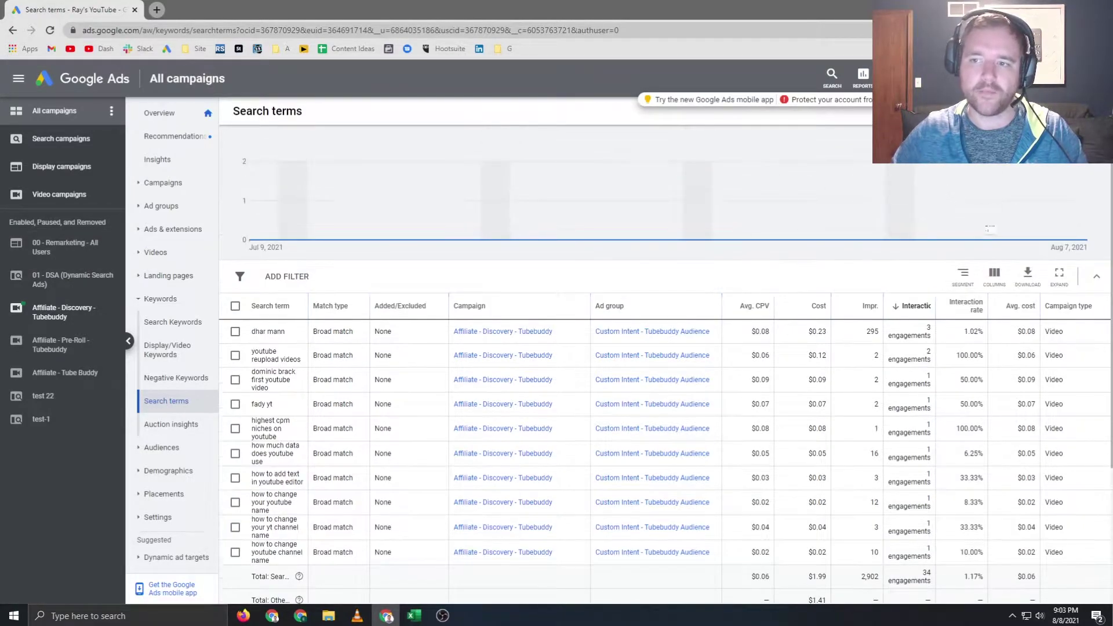
Step: Switch the date range to All time and review the $136.01 total cost and the youtube term
left_click(985, 113)
left_click(857, 319)
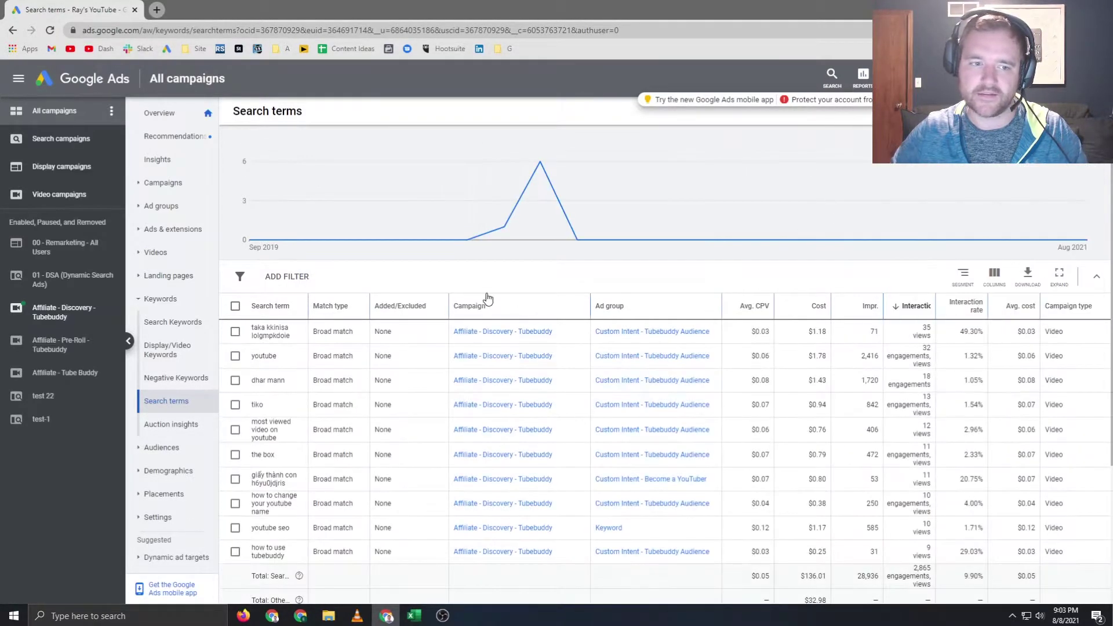
scroll(318, 280, "down", 3)
scroll(317, 280, "up", 2)
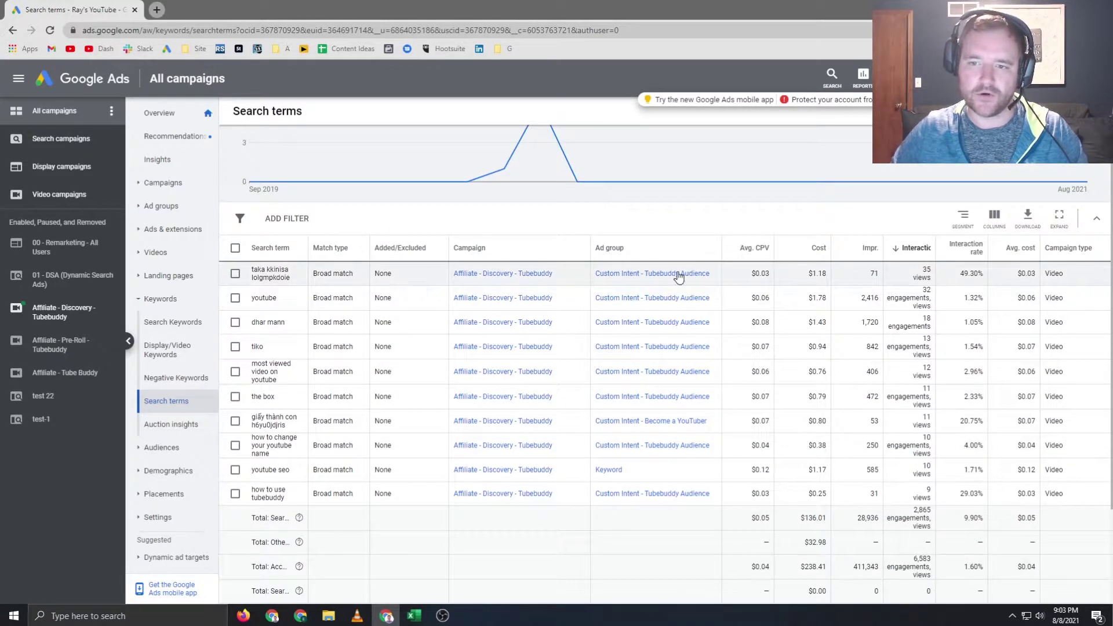
double_click(815, 518)
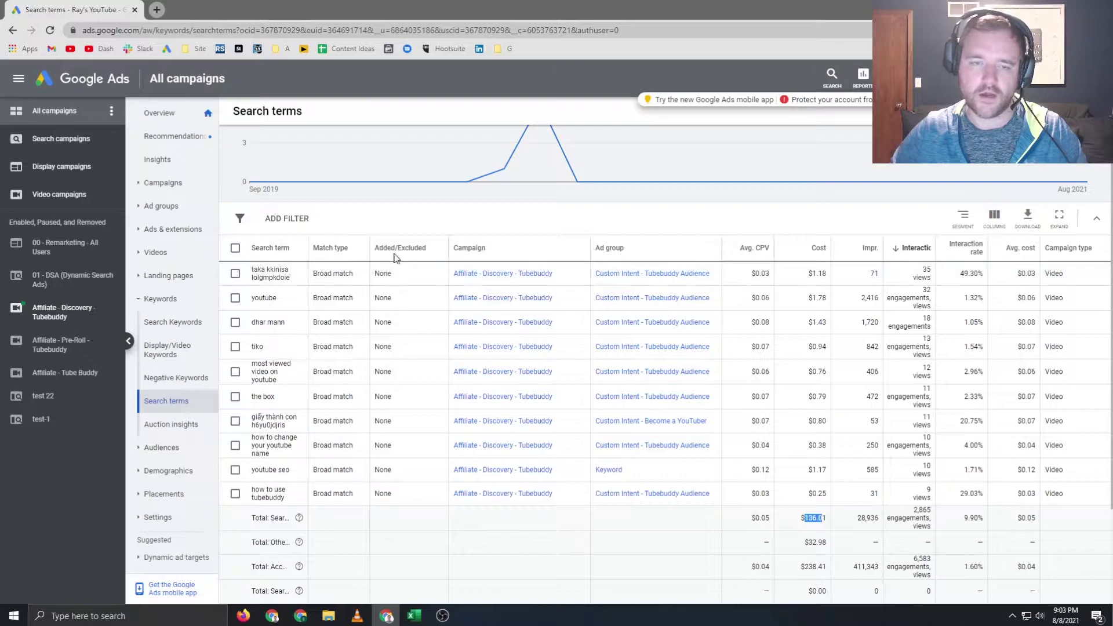
scroll(374, 262, "up", 1)
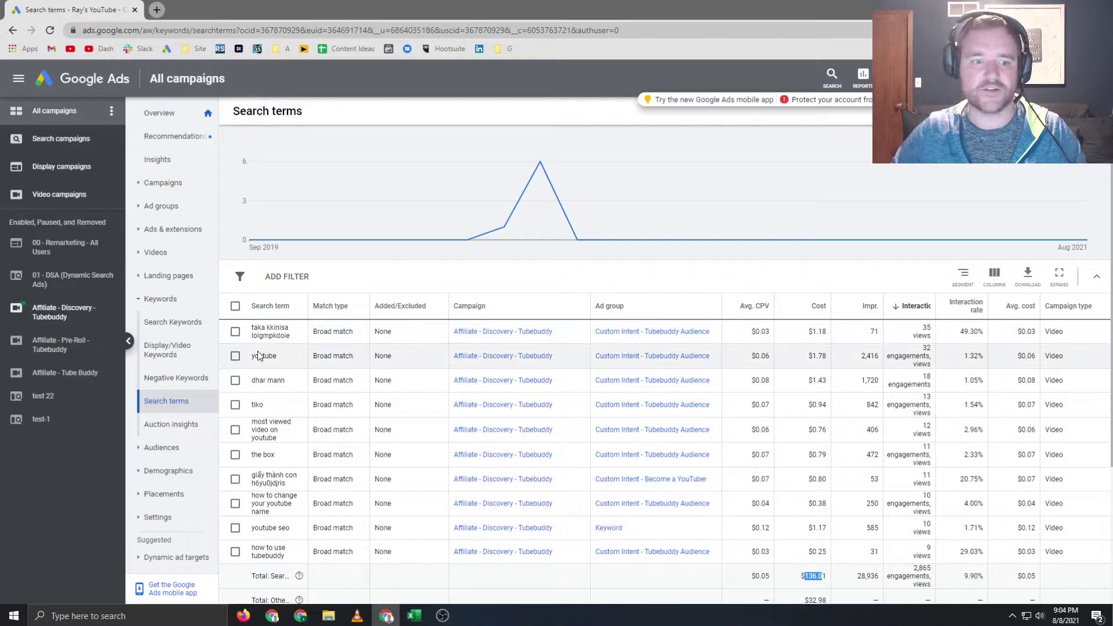
left_click_drag(258, 356, 267, 354)
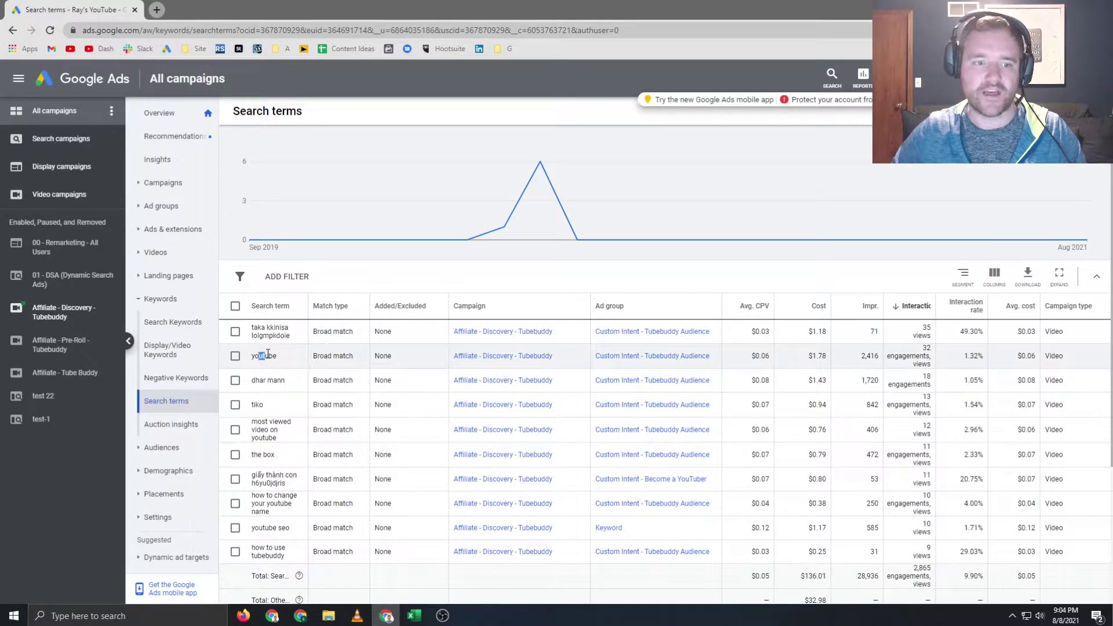
Step: Export the all-time search terms report in Excel .csv format
left_click(1030, 274)
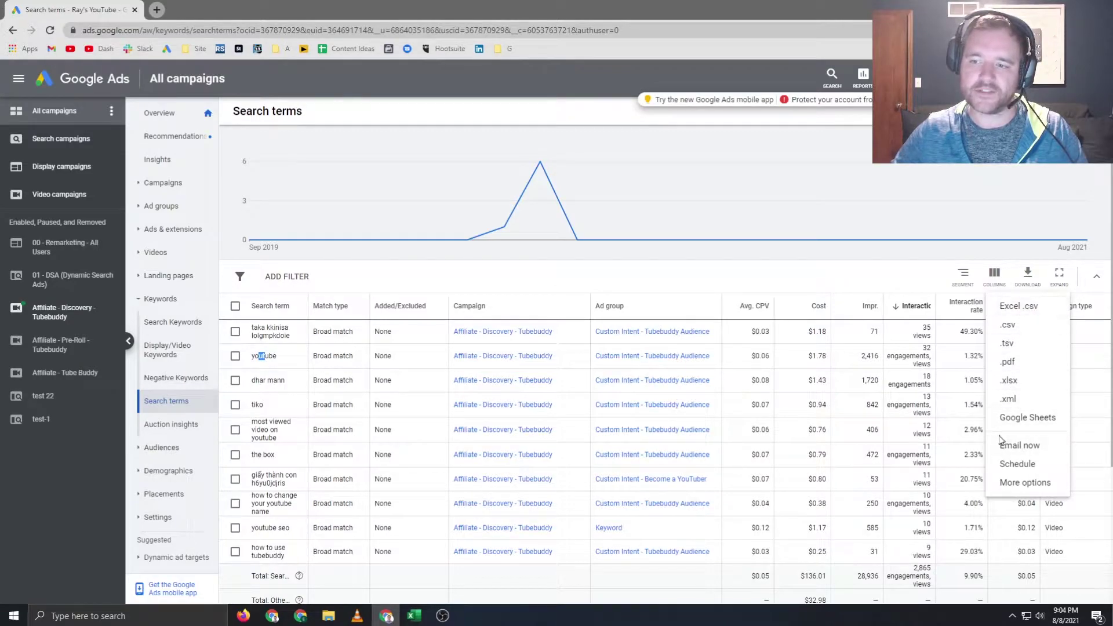
left_click(1001, 308)
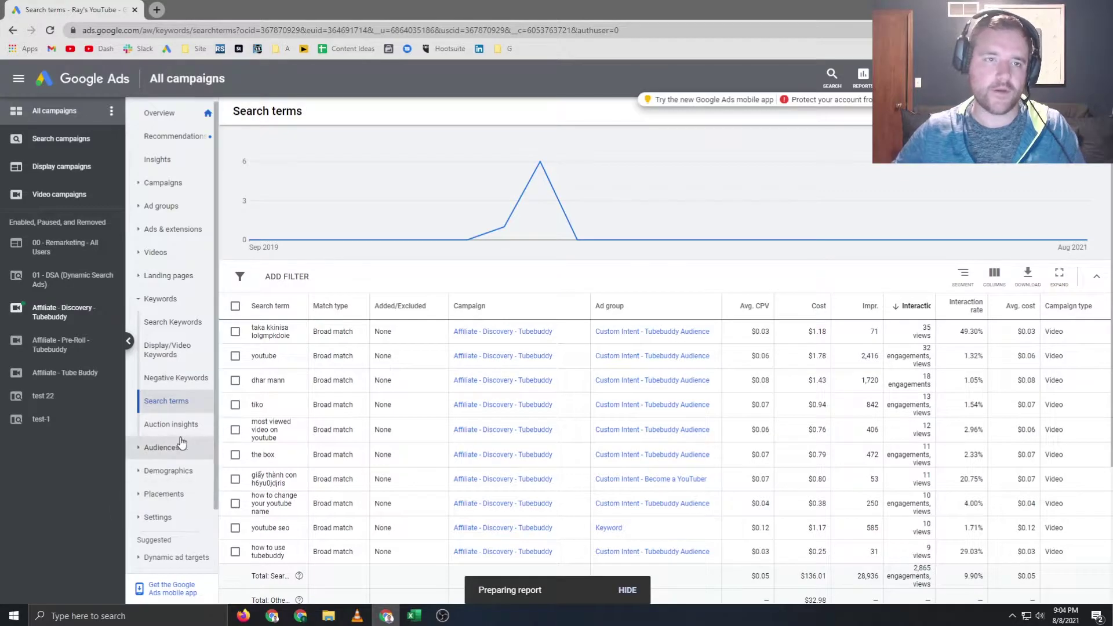
Step: Switch to Search terms report.csv in Excel and inspect the title and date range rows at the top
left_click(422, 621)
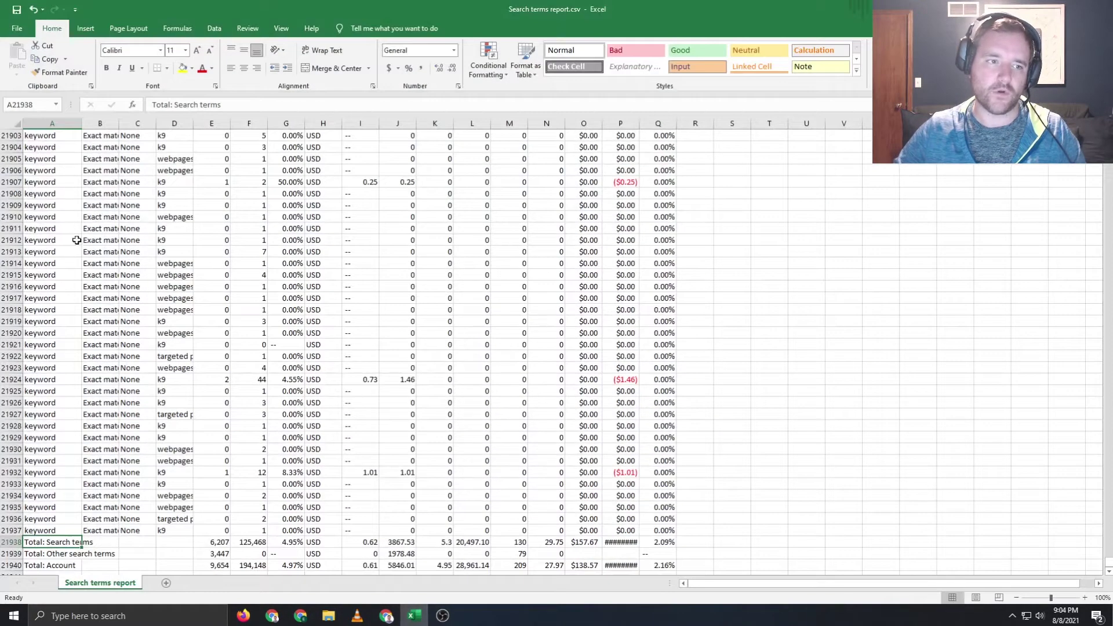
scroll(71, 236, "up", 20)
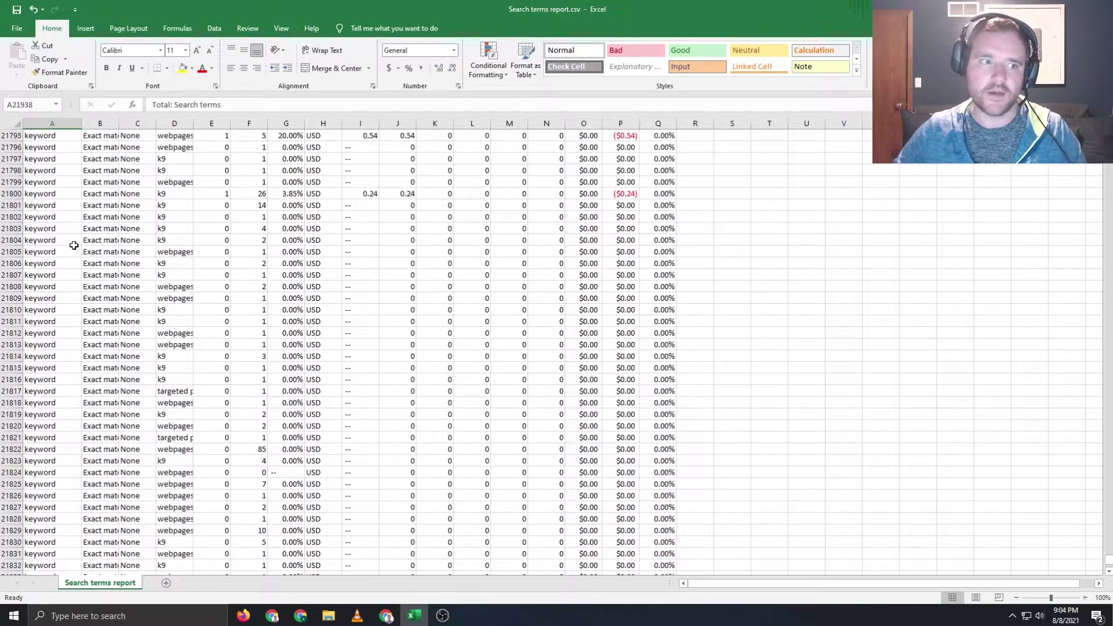
left_click(48, 229)
key("ctrl+Home")
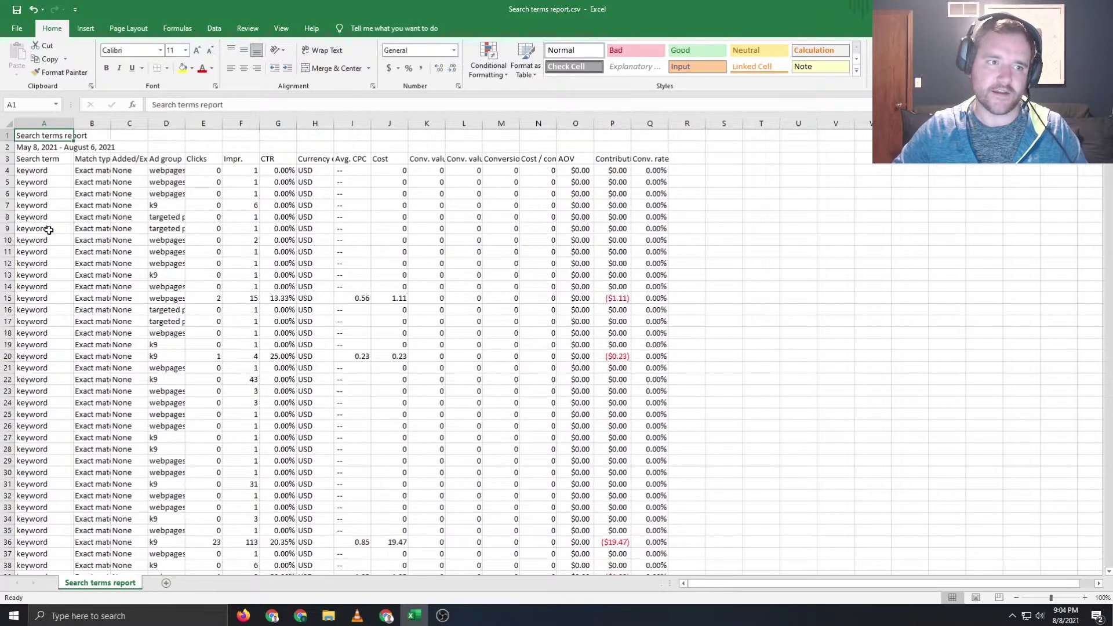
key("Down")
key("Down")
key("Up")
key("Down")
key("Up")
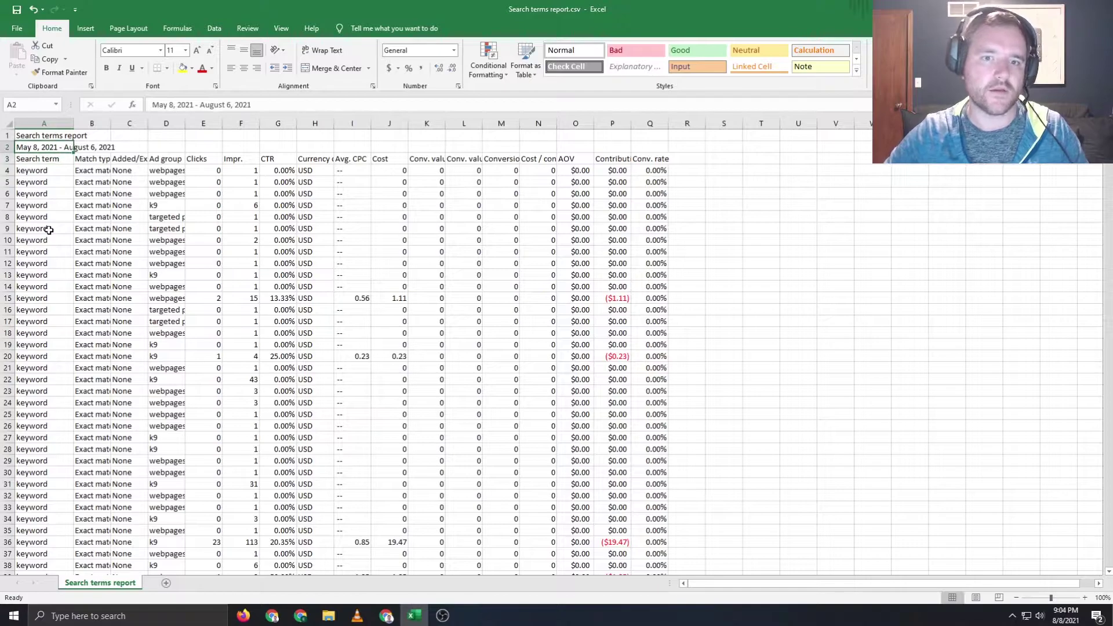
left_click(8, 147)
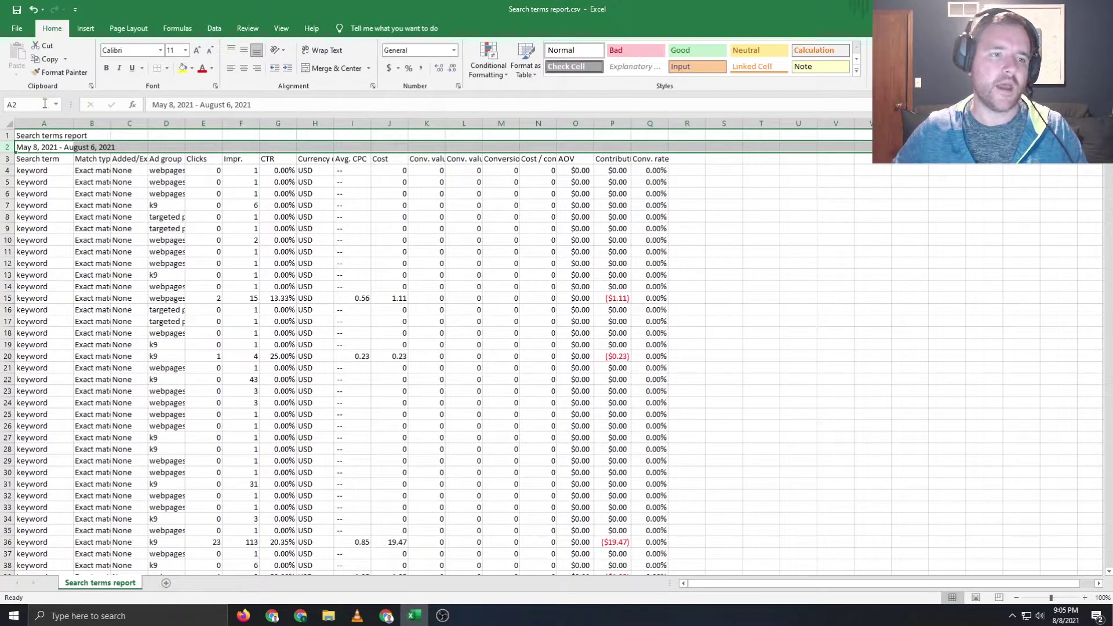
Step: Jump from the Search term header down to the last row, 21937, and back to the top
left_click(24, 158)
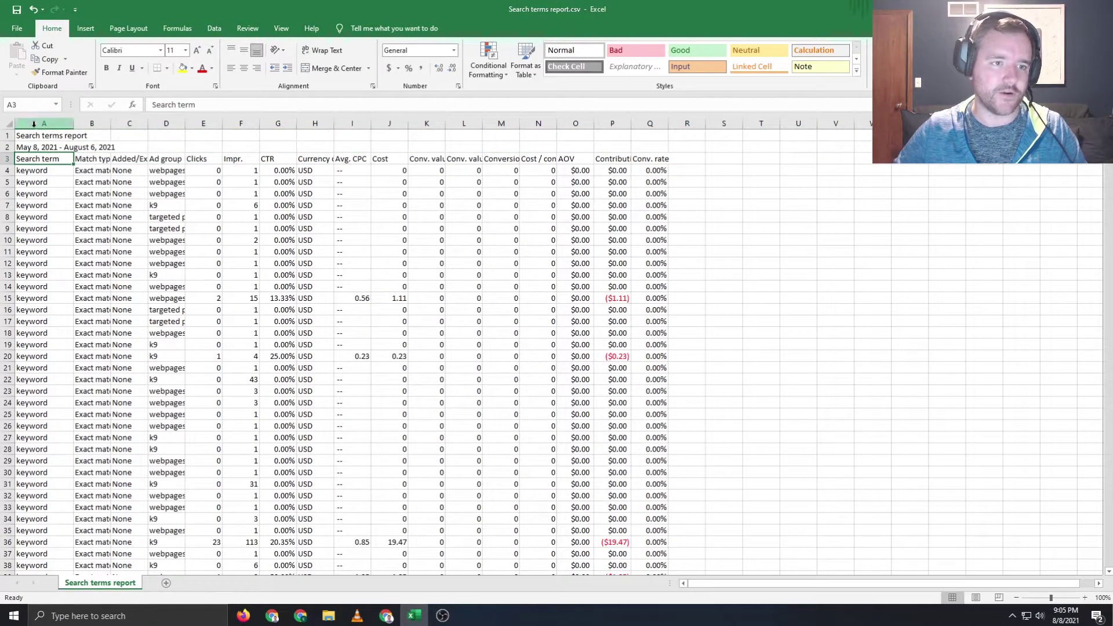
left_click(37, 172)
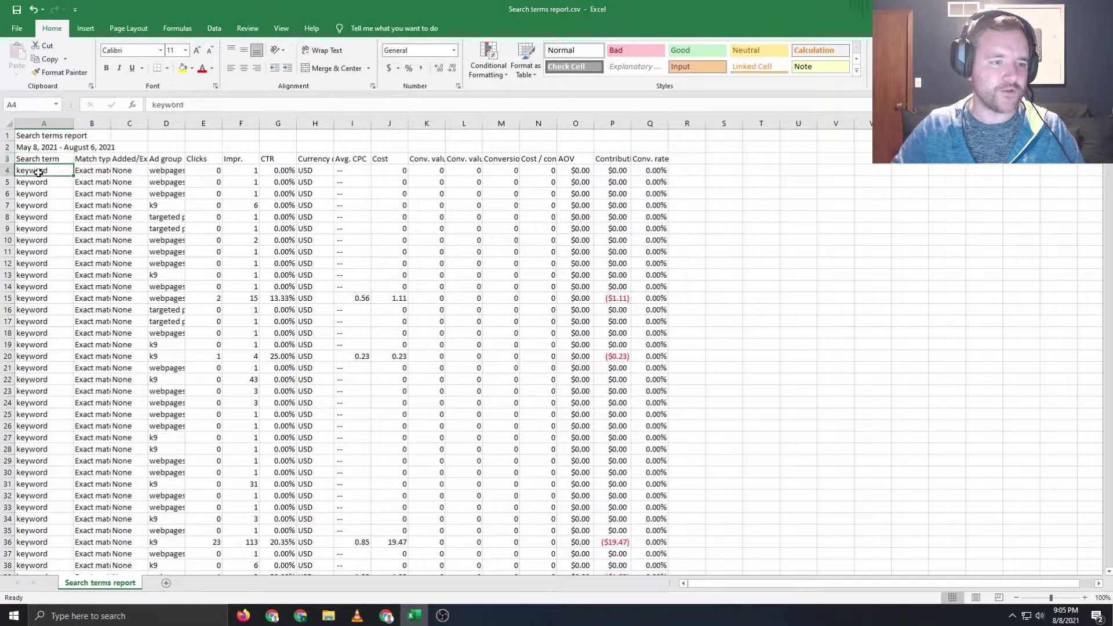
key("ctrl+Down")
left_click(18, 530)
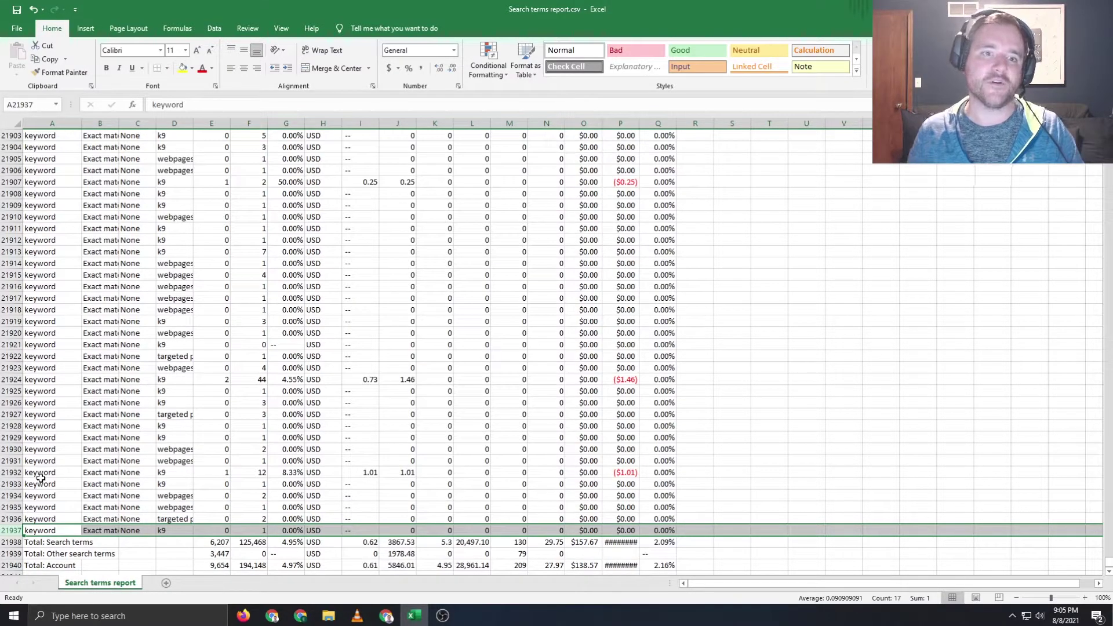
left_click(92, 362)
key("ctrl+Up")
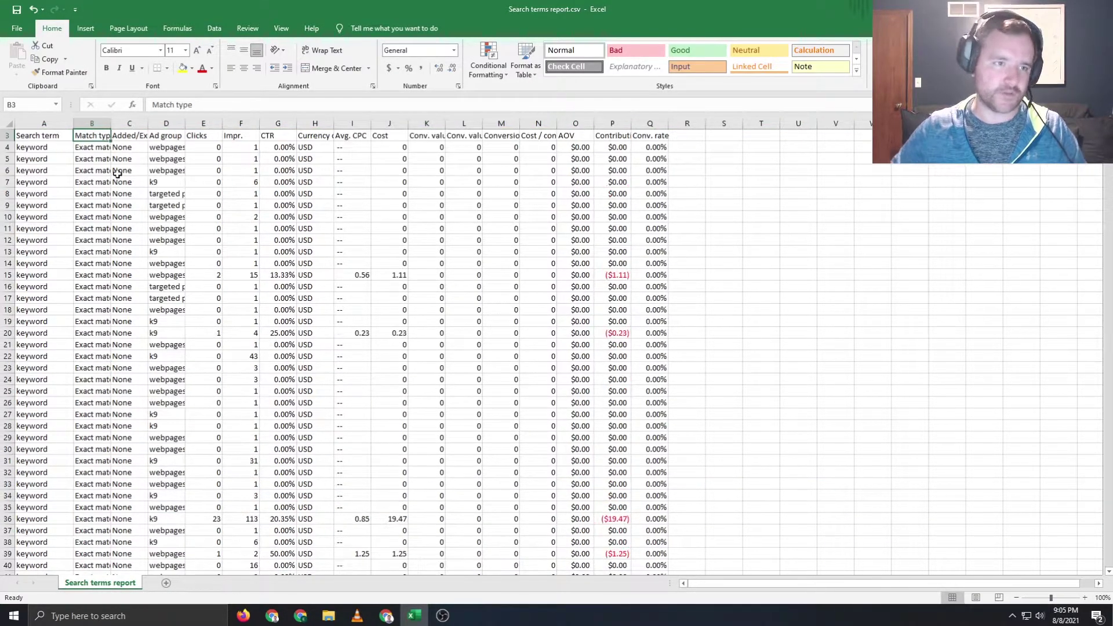
scroll(117, 173, "up", 1)
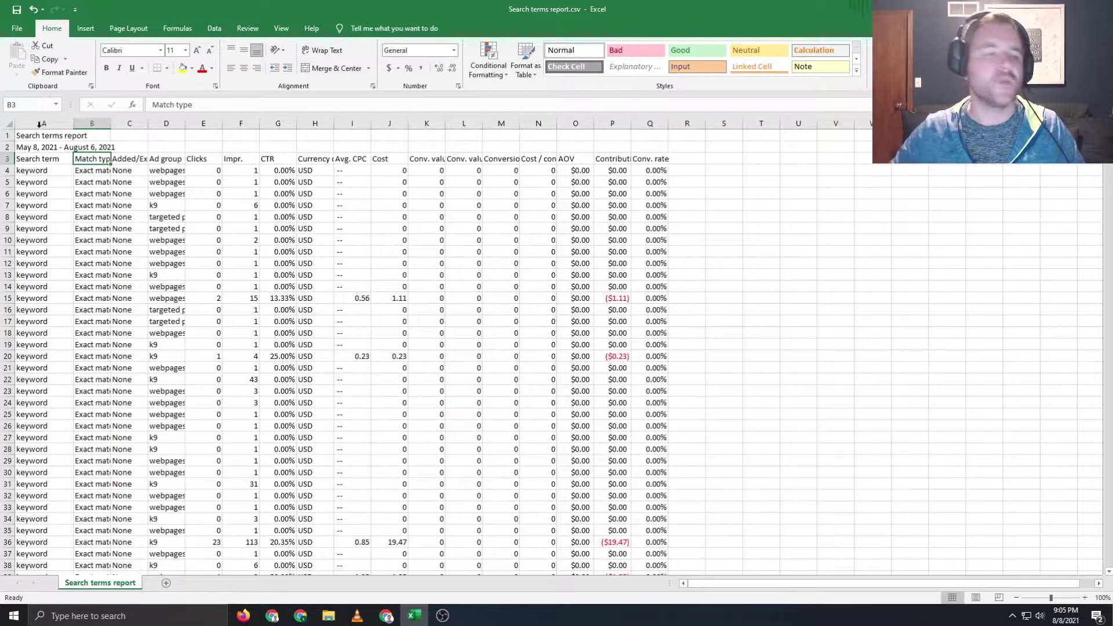
Step: Autofit every column width and add filters to the header row 3
left_click(7, 124)
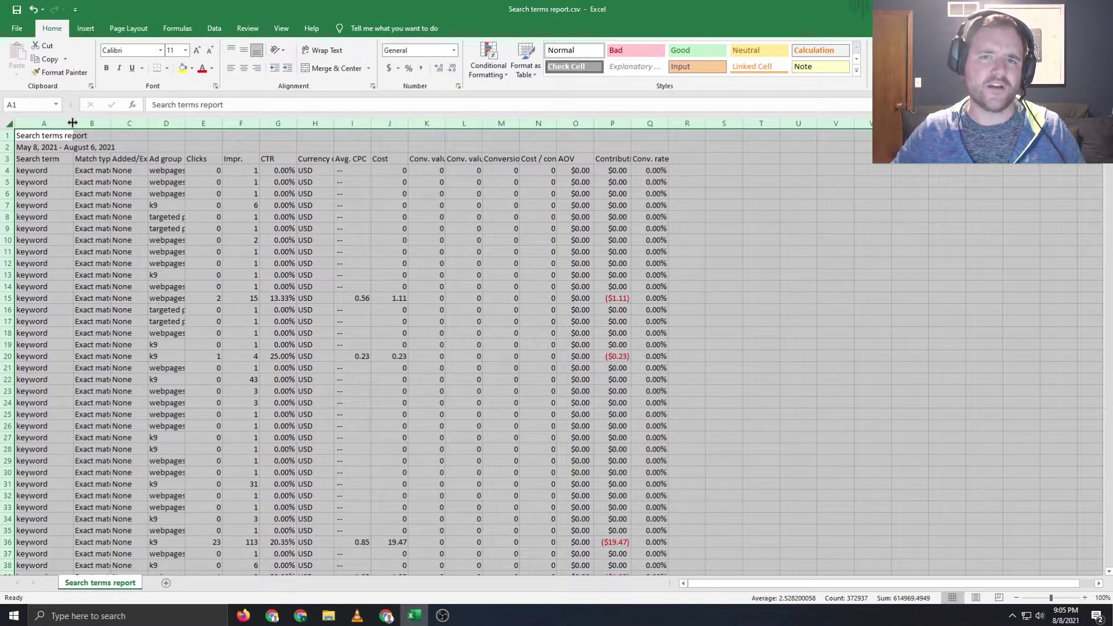
double_click(73, 123)
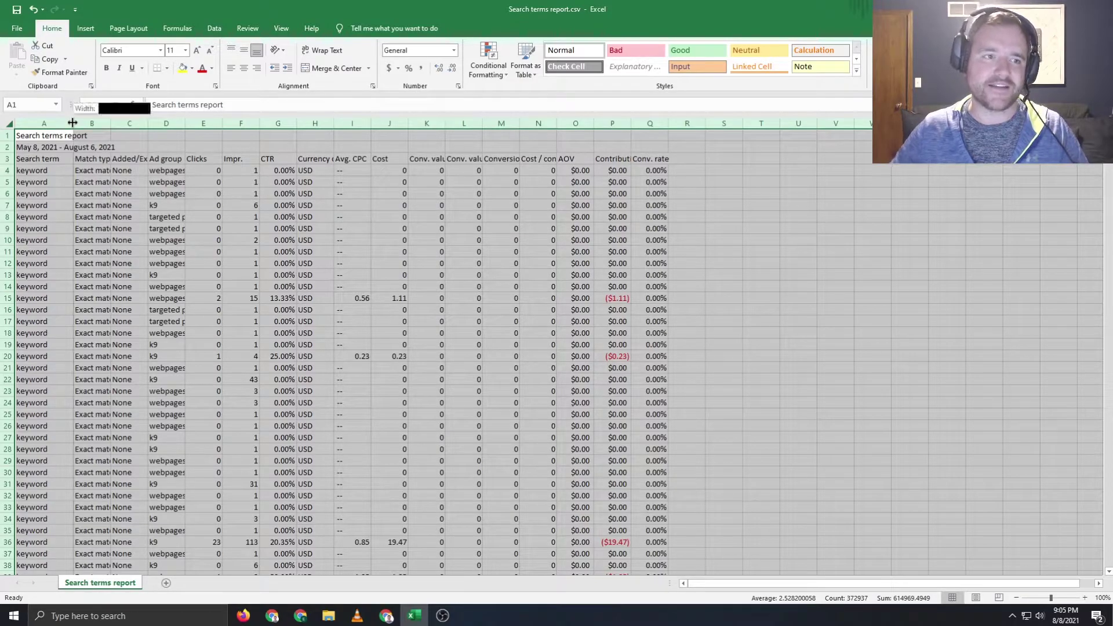
left_click_drag(174, 167, 252, 182)
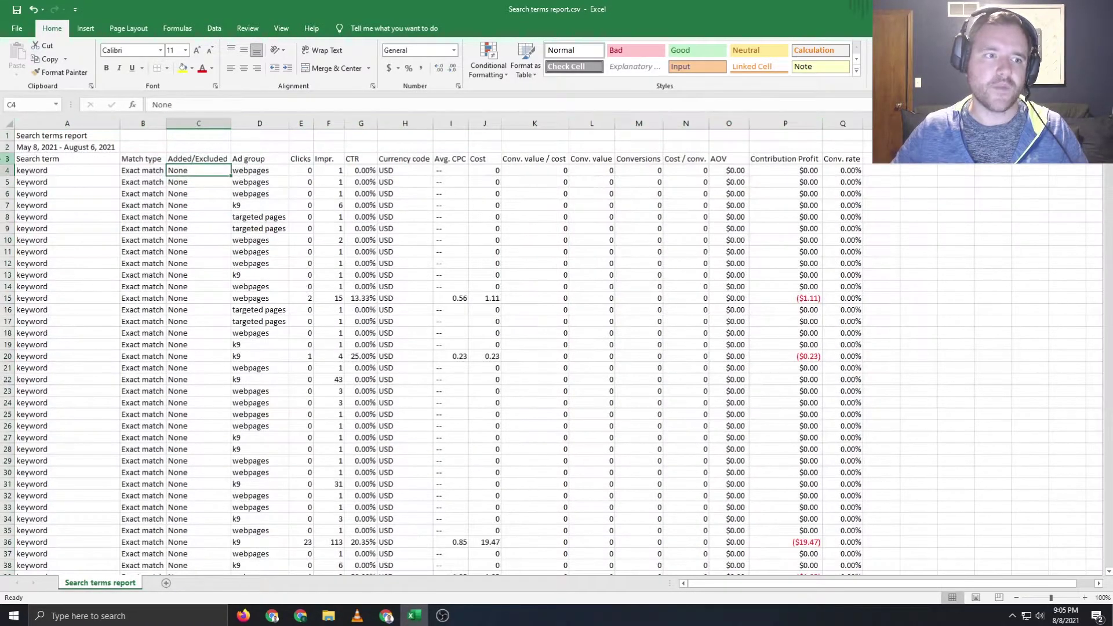
left_click(7, 159)
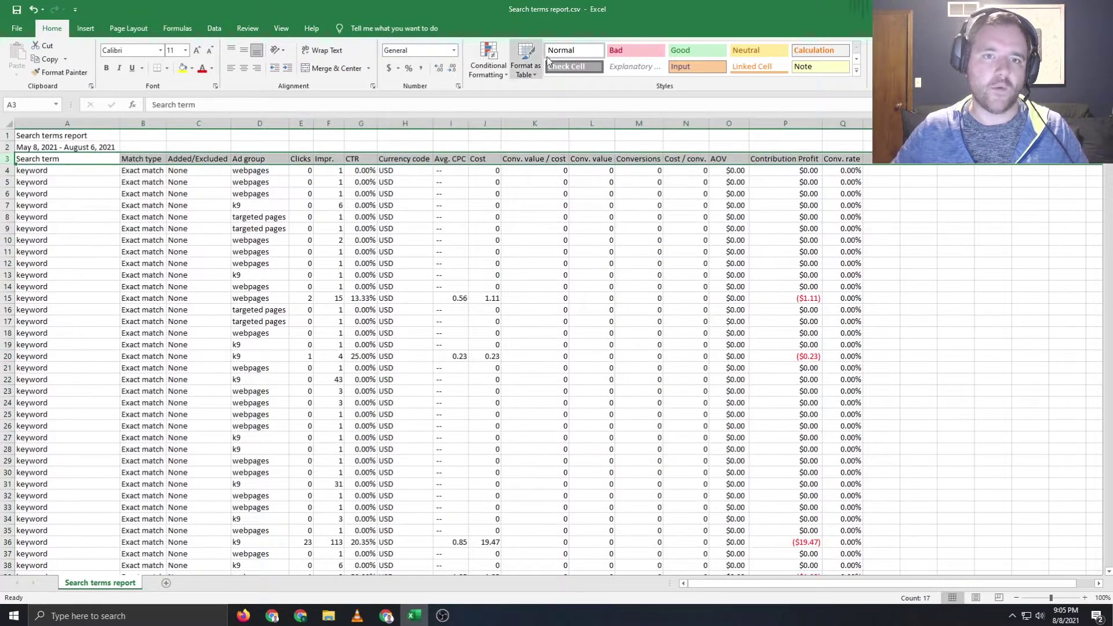
left_click(213, 28)
left_click(384, 56)
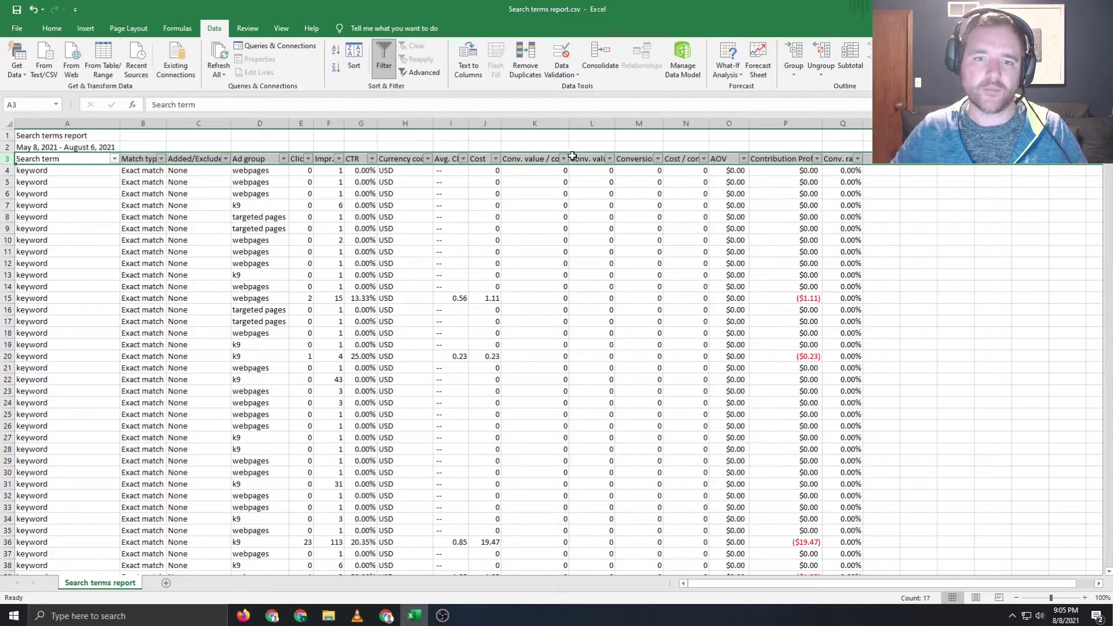
Step: Sort by Cost largest to smallest and delete the three total rows above the data
left_click(495, 158)
key("Escape")
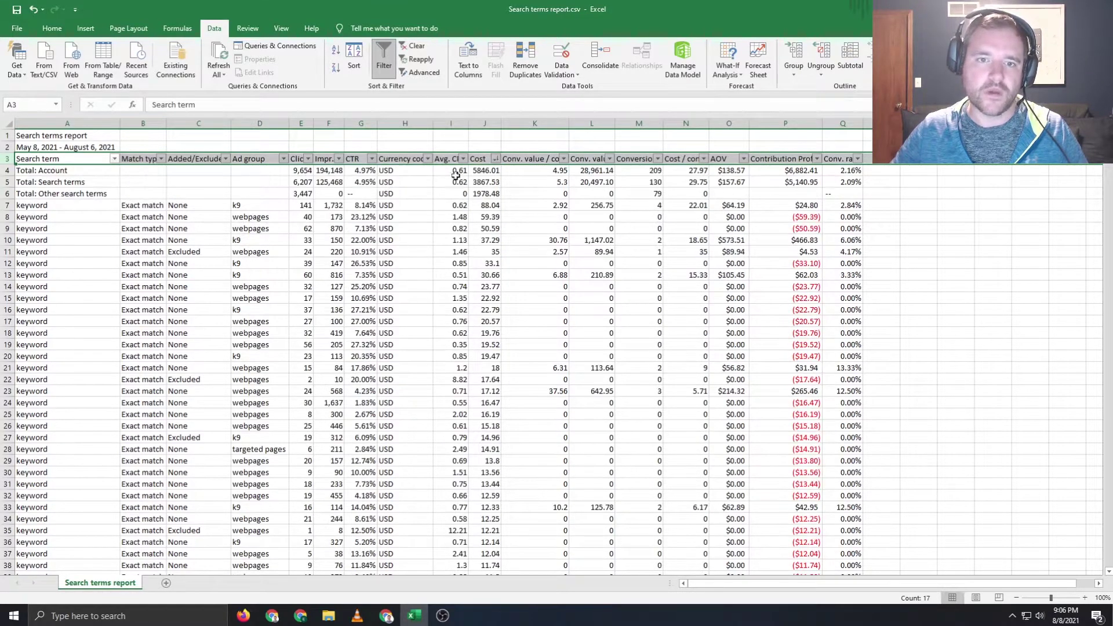
left_click(7, 170)
left_click_drag(7, 197, 7, 194)
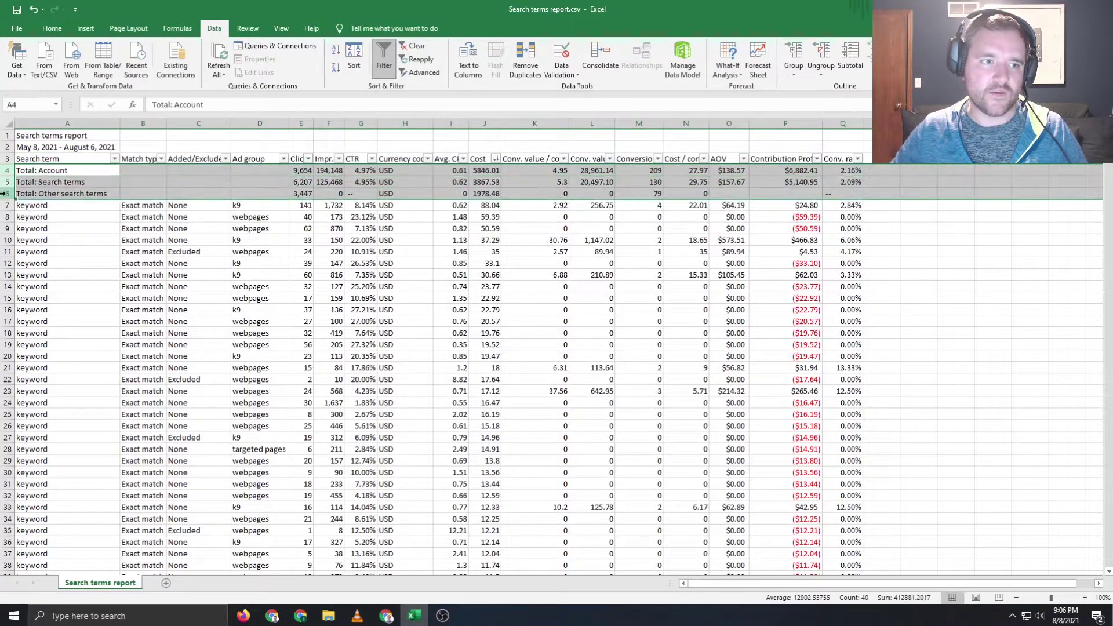
right_click(8, 194)
left_click(56, 290)
left_click(251, 285)
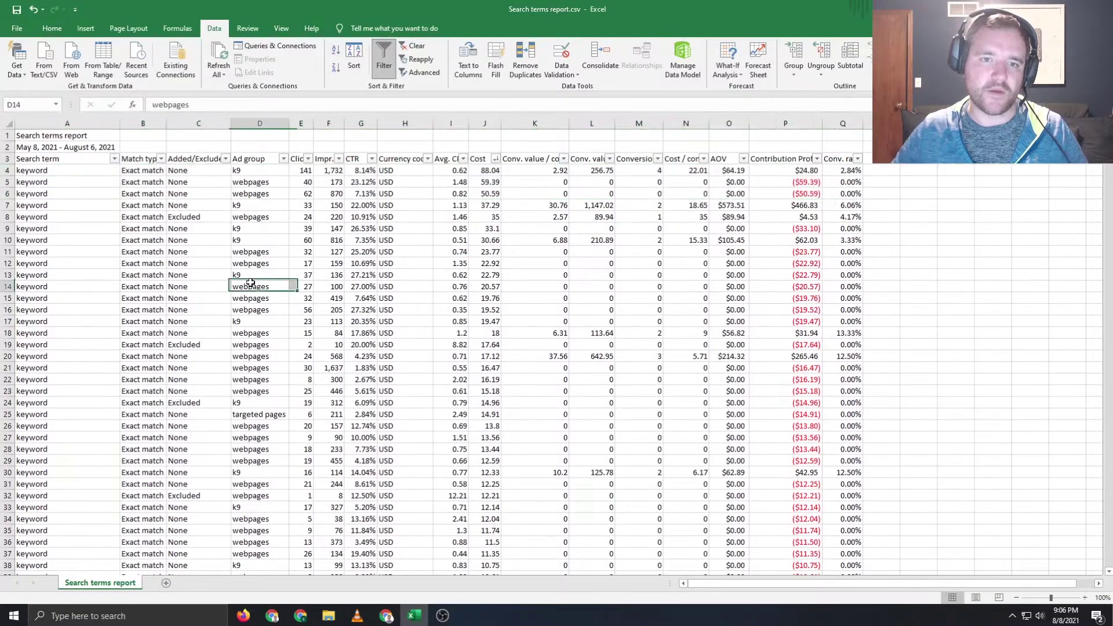
Step: Review the ten highest-cost search terms with their Cost (top 88.04) and CTR values
left_click(80, 171)
left_click_drag(57, 173, 67, 269)
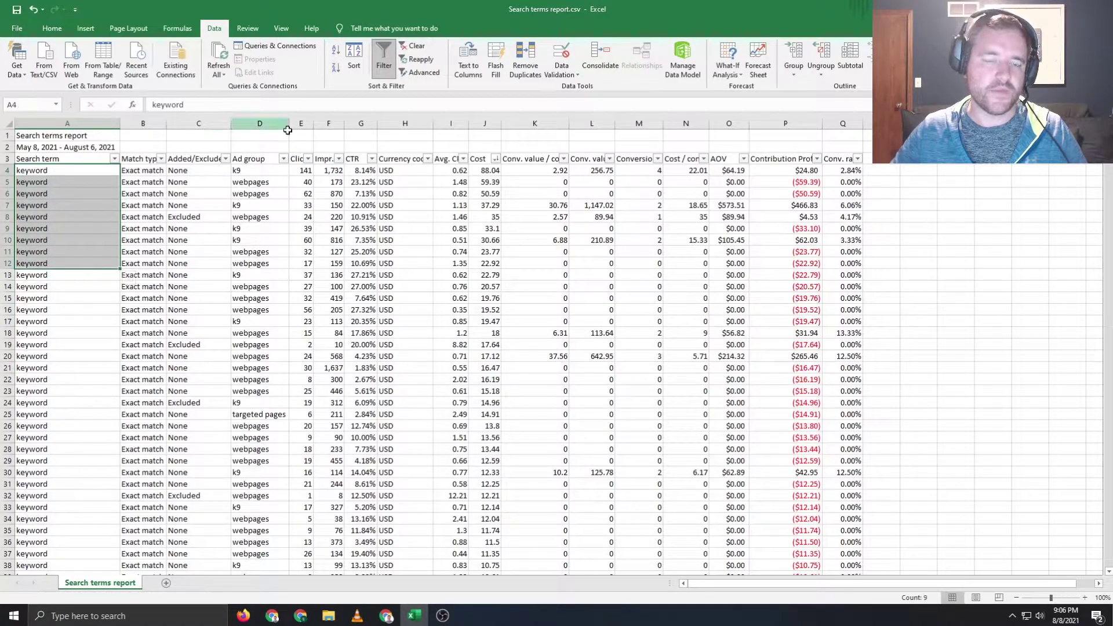
left_click(355, 180)
left_click(489, 169)
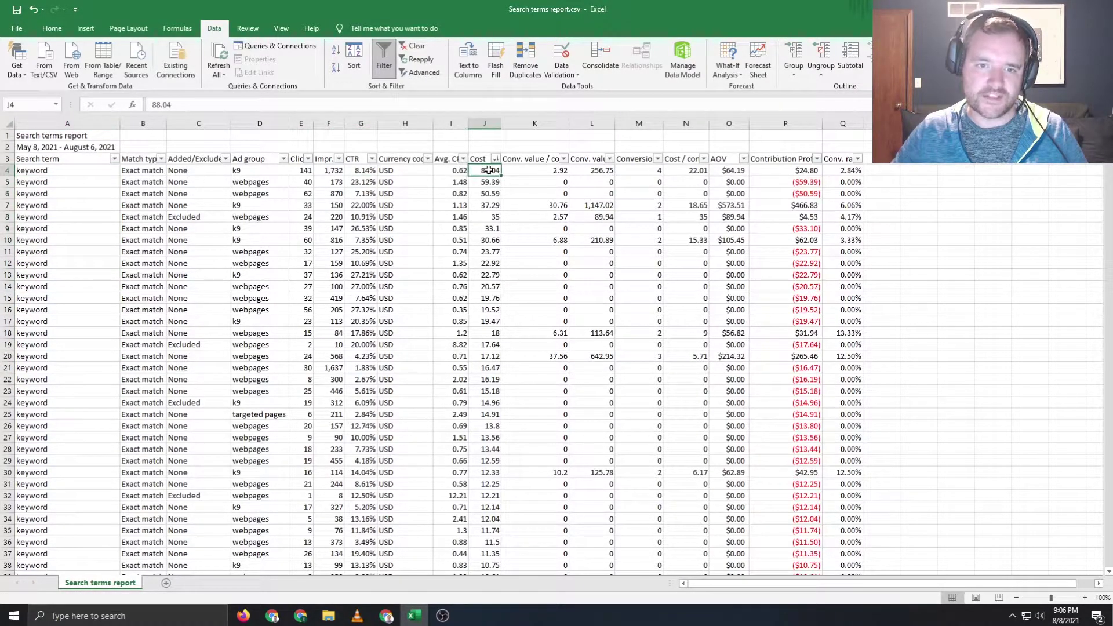
left_click_drag(489, 170, 506, 231)
left_click(360, 170)
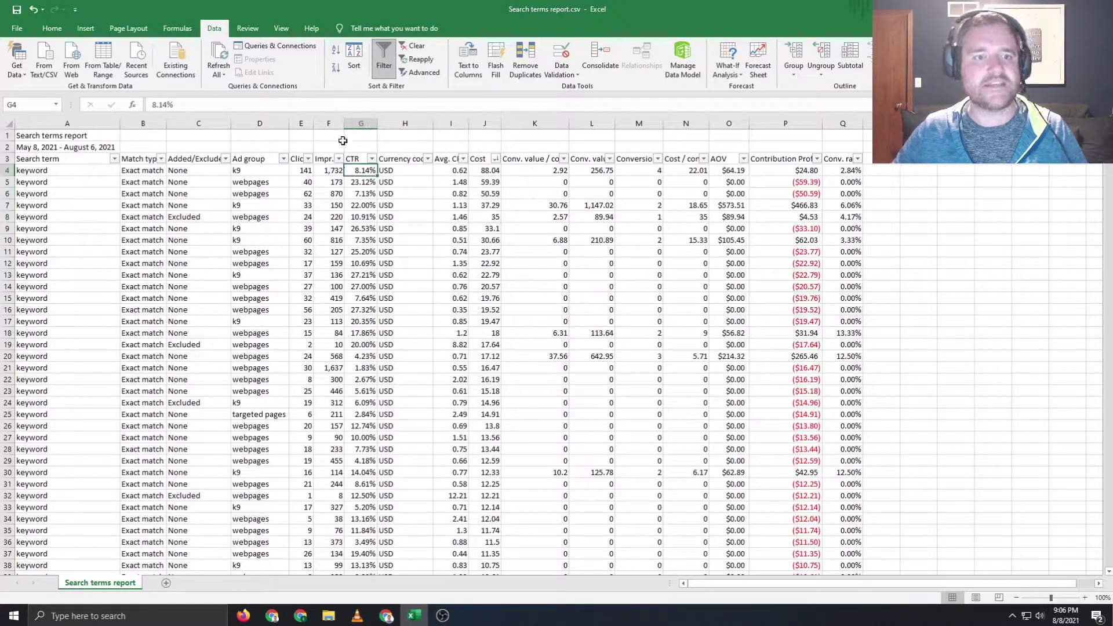
left_click(486, 122)
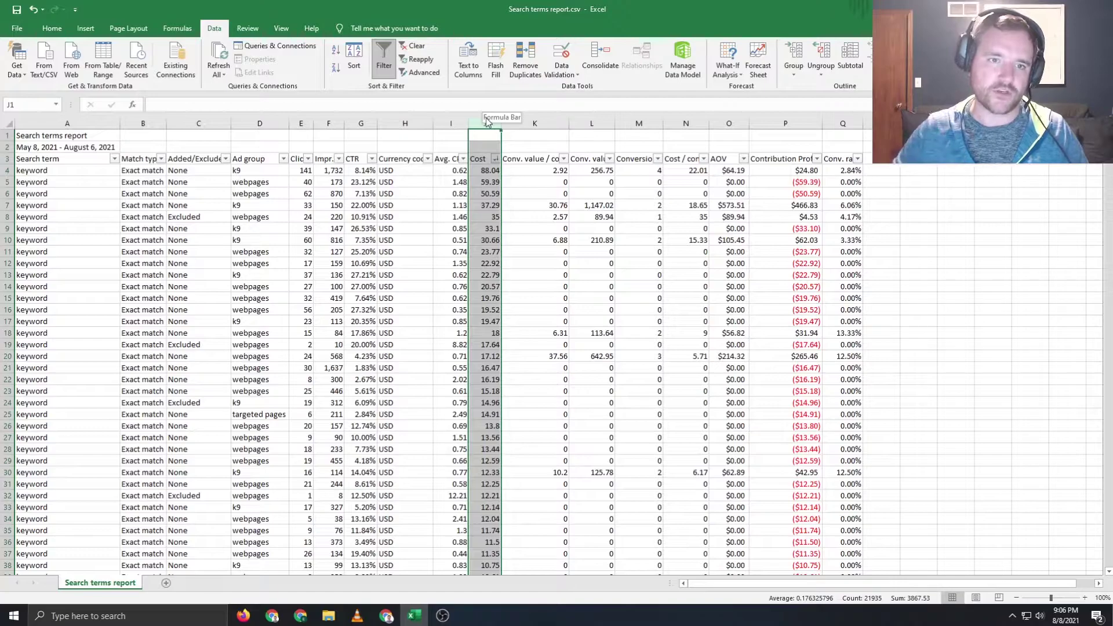
left_click(361, 123)
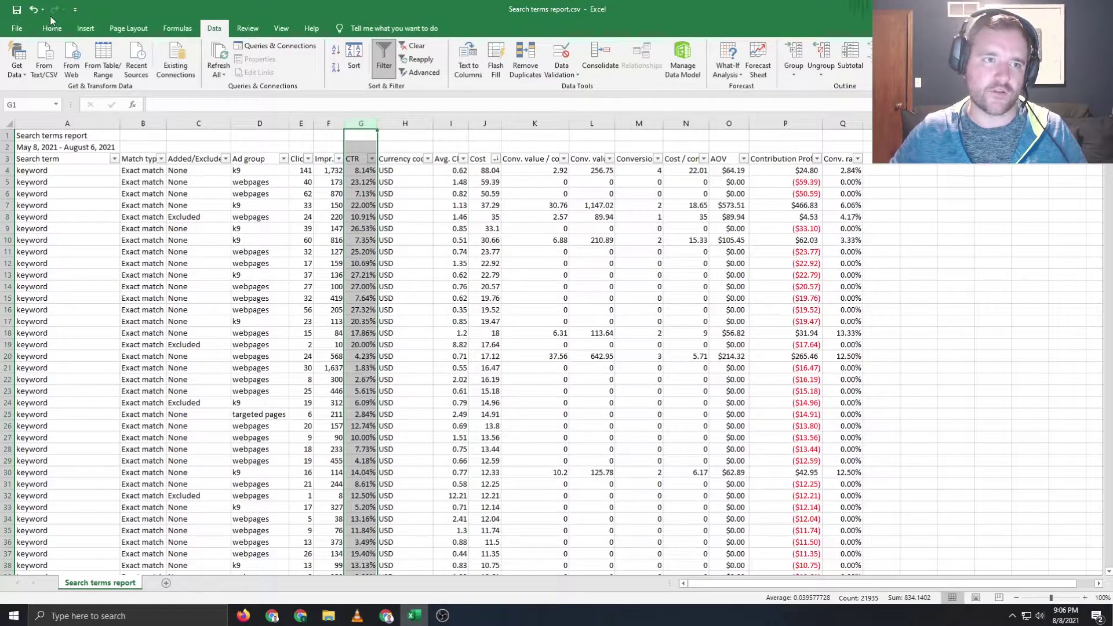
Step: Fill the CTR column and columns I and J yellow
scroll(214, 30, "up", 3)
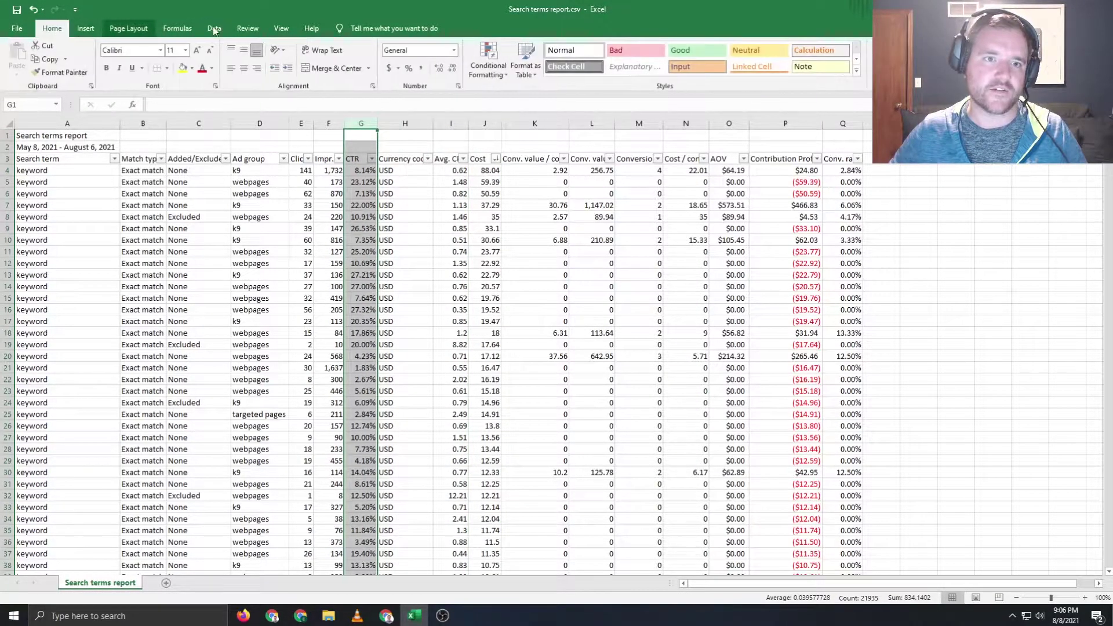
left_click(183, 68)
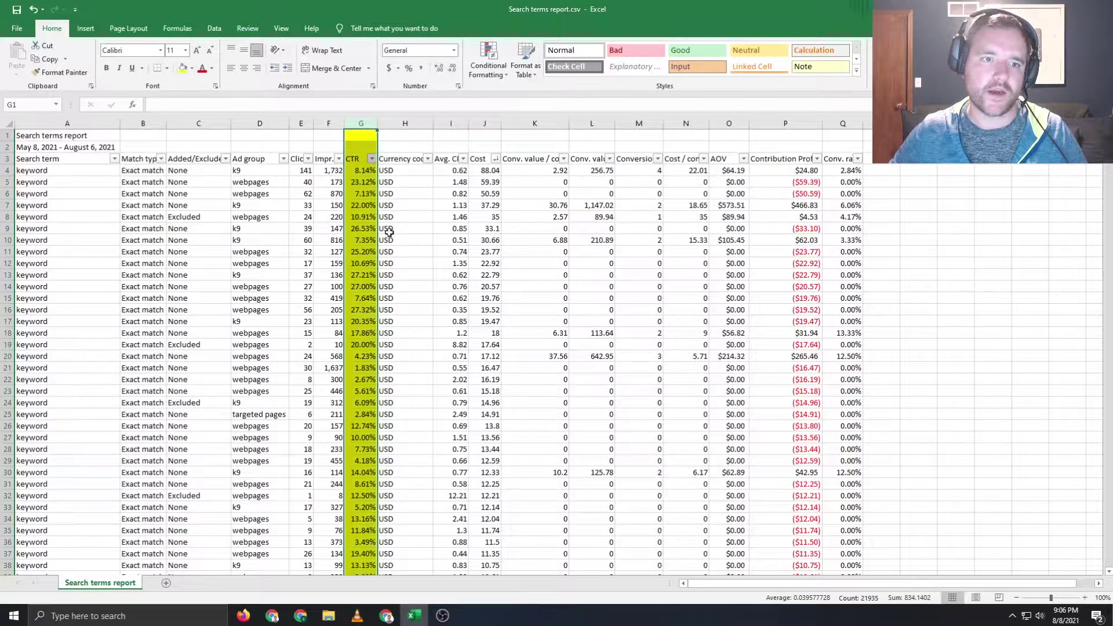
left_click(451, 275)
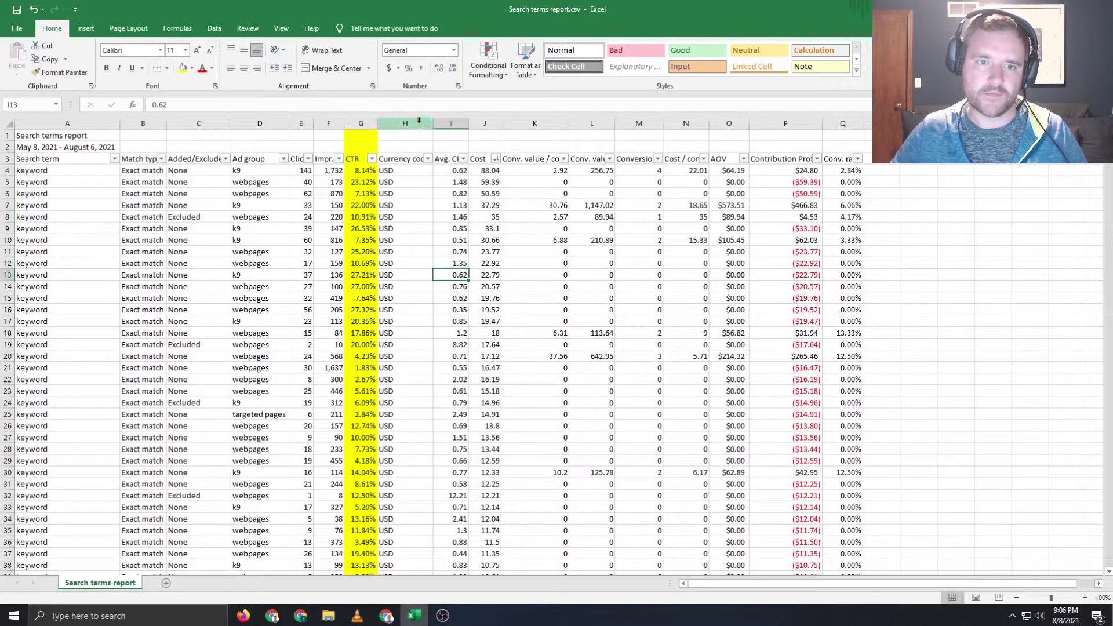
left_click(451, 122)
left_click(480, 122, "ctrl")
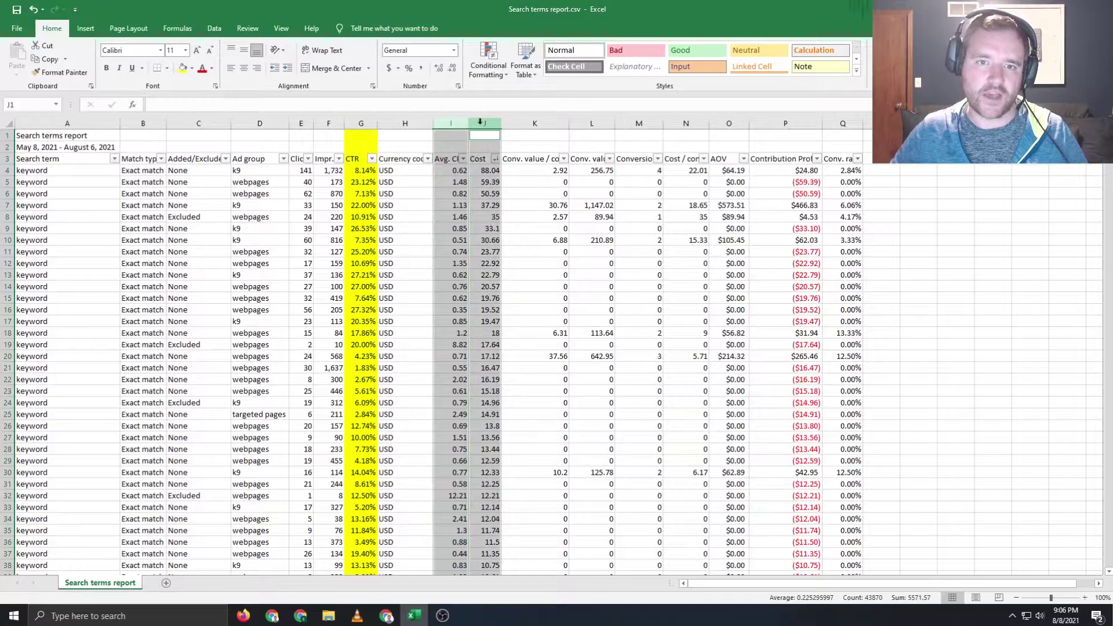
left_click(183, 68)
left_click(586, 216)
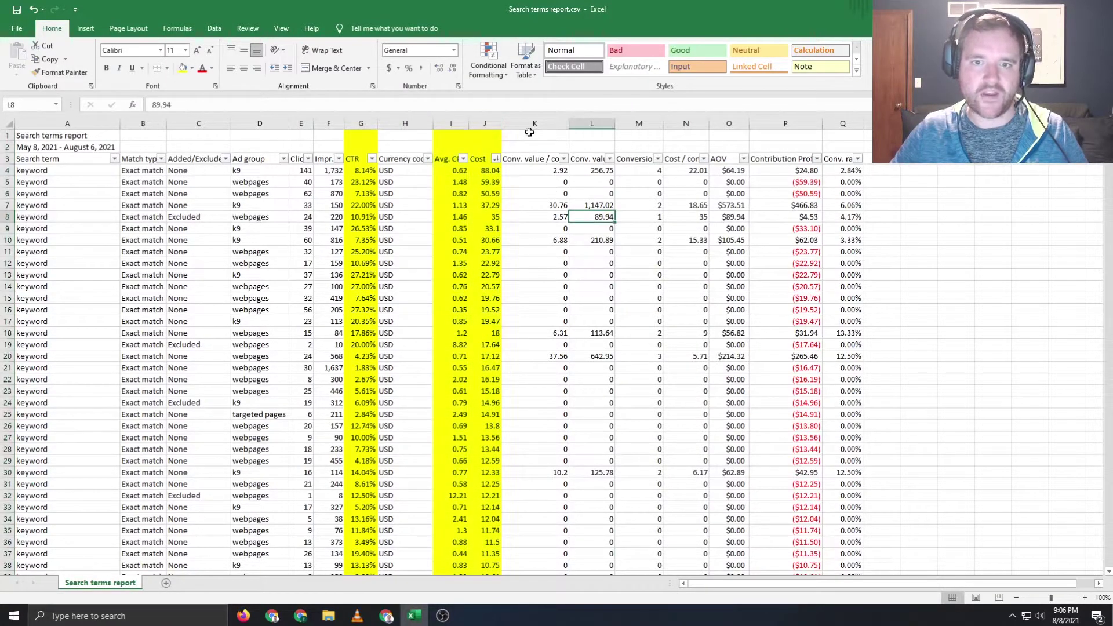
Step: Enter the heading ROAS in K2 and fill column K yellow
left_click(530, 123)
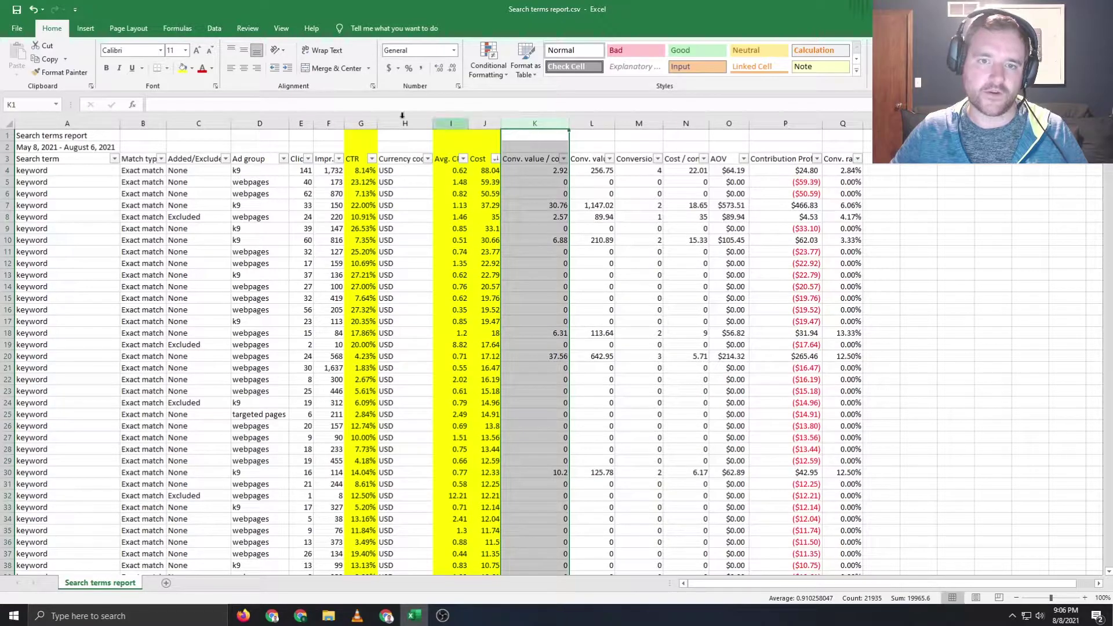
left_click(534, 145)
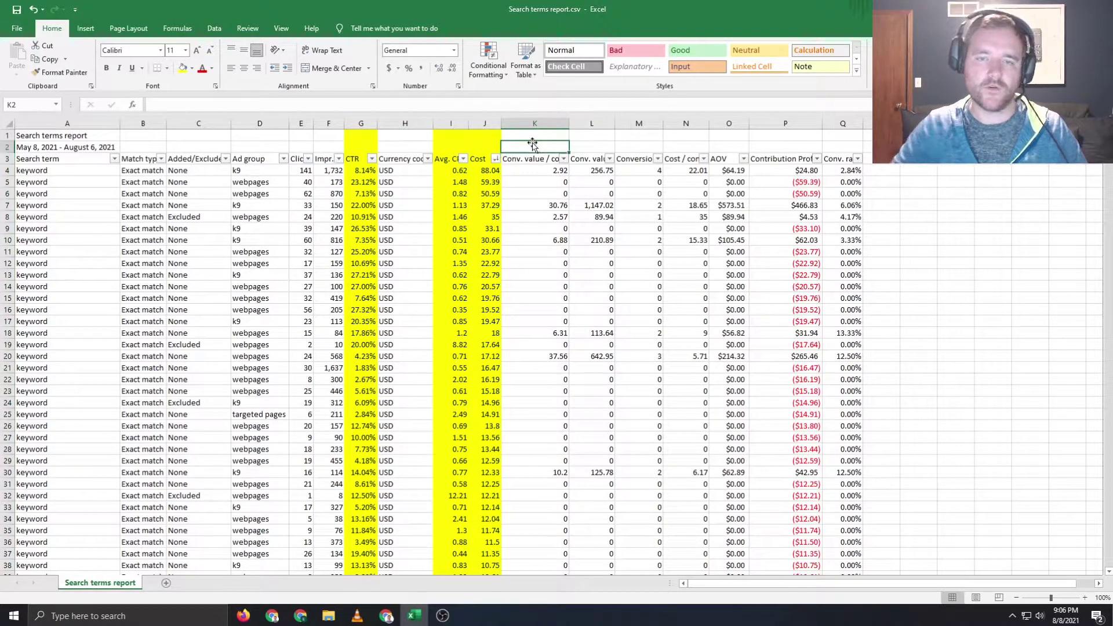
type("ROAS")
key("Return")
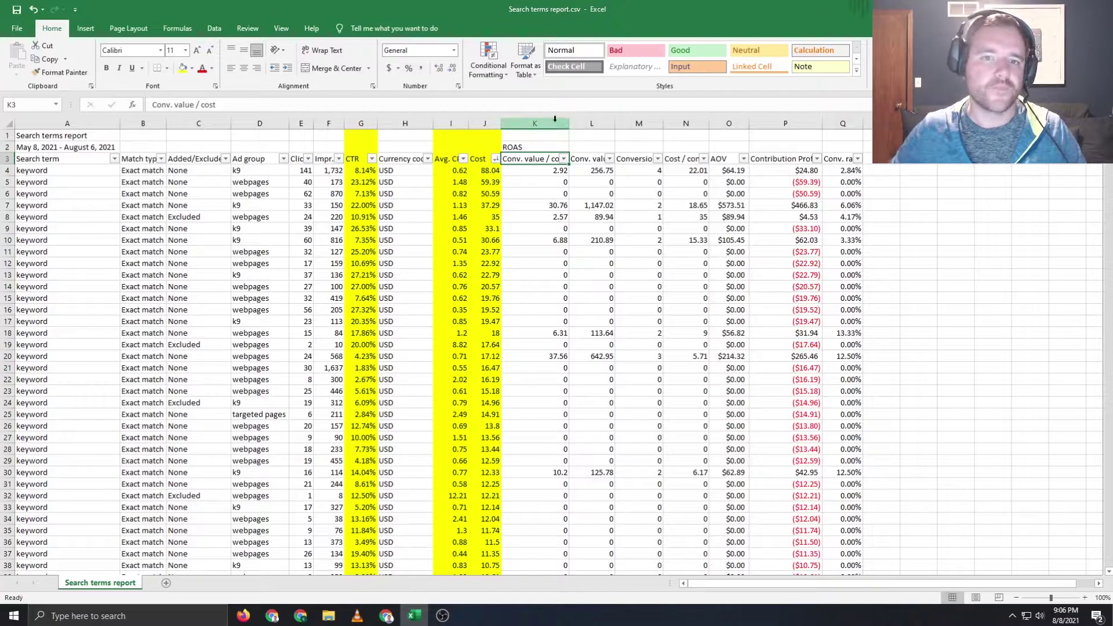
left_click(555, 118)
left_click(182, 68)
left_click(533, 321)
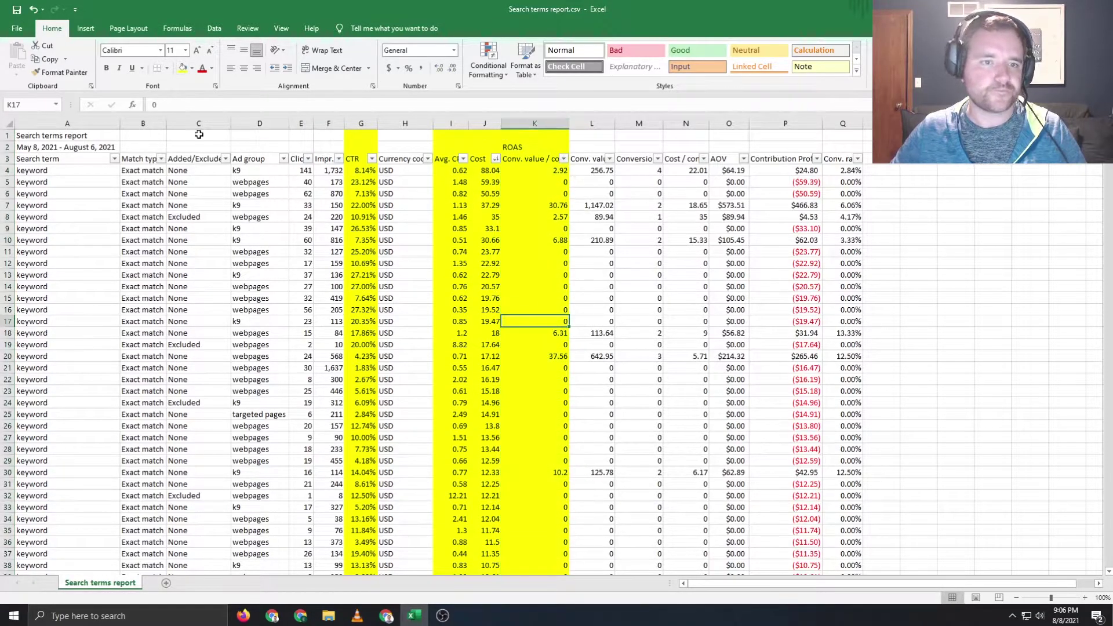
Step: Hide columns B through F and column H
left_click_drag(143, 123, 329, 122)
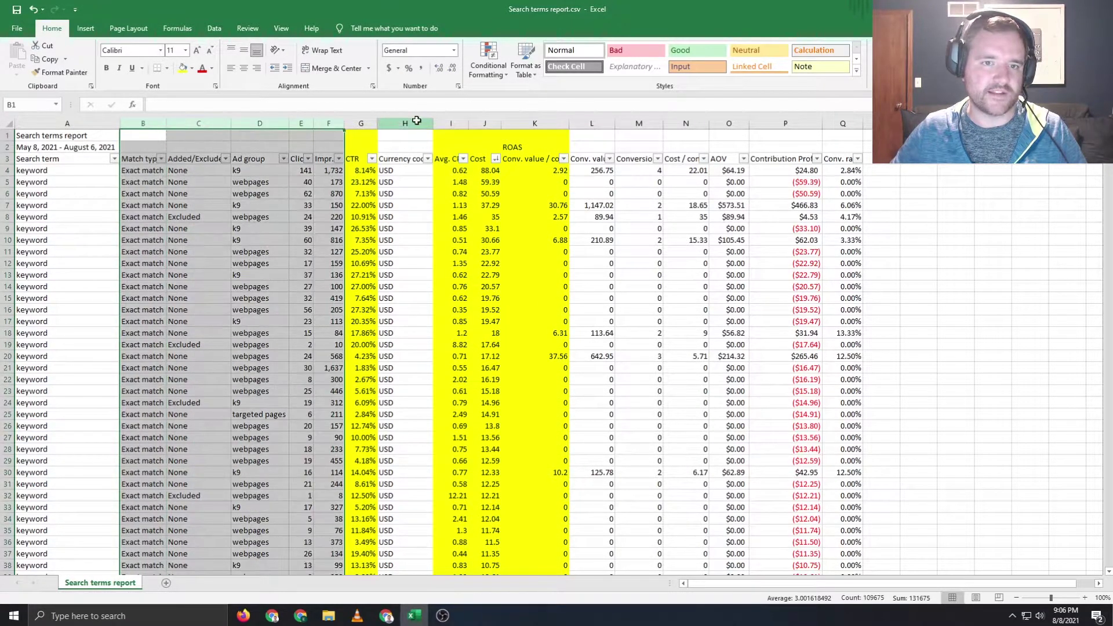
left_click(416, 121, "ctrl")
right_click(201, 124)
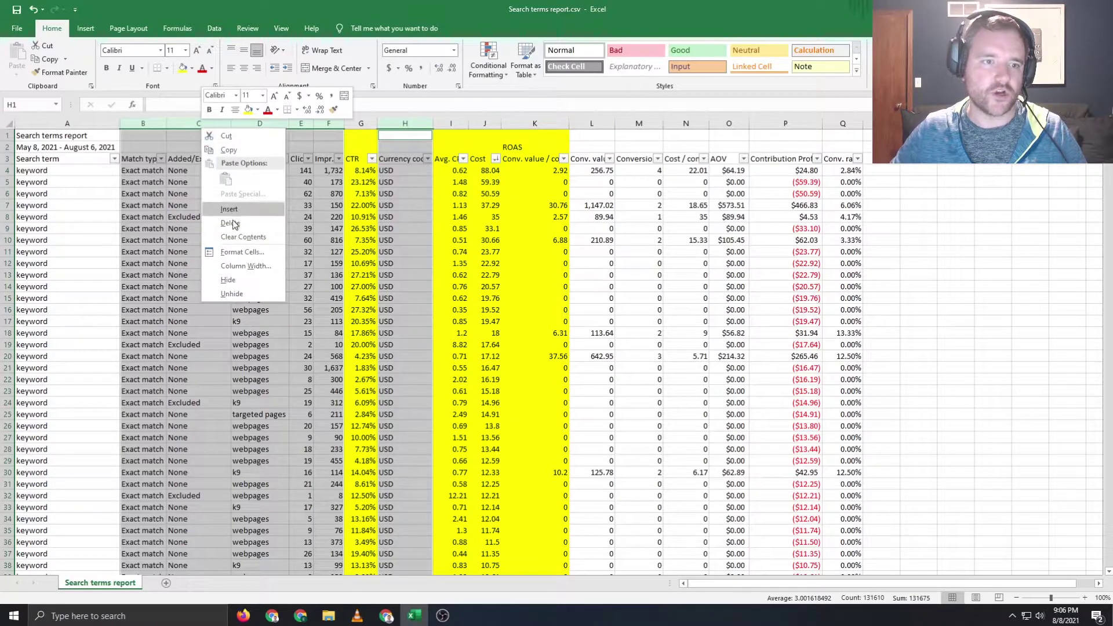
left_click(228, 278)
left_click(312, 263)
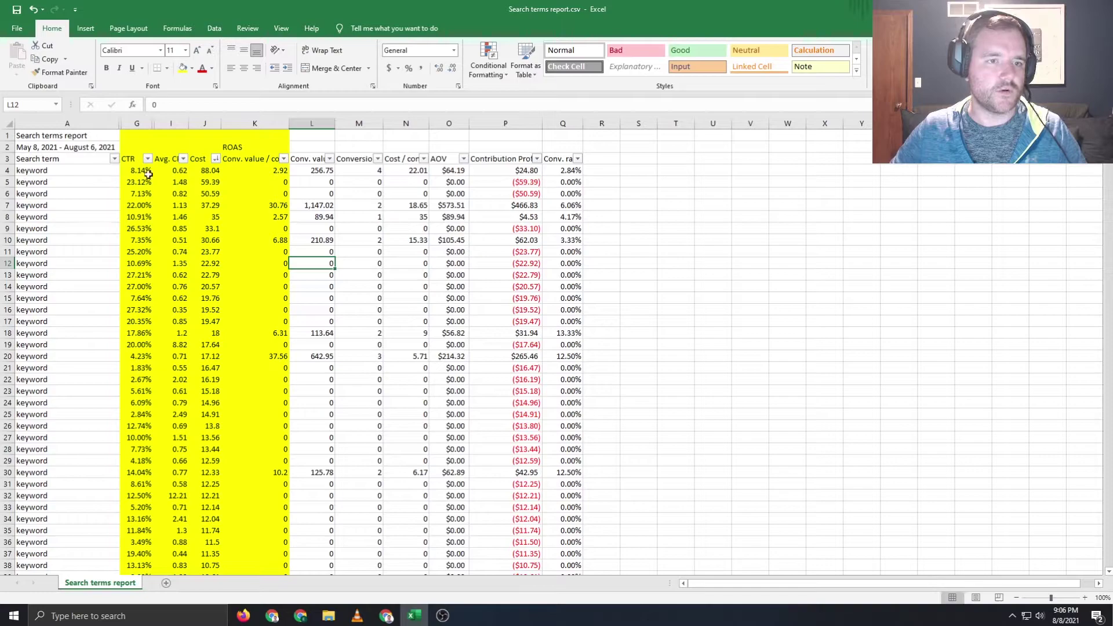
Step: Compare the top ROAS of 2.92 with the ROAS and conversion values of the next search terms
left_click(264, 170)
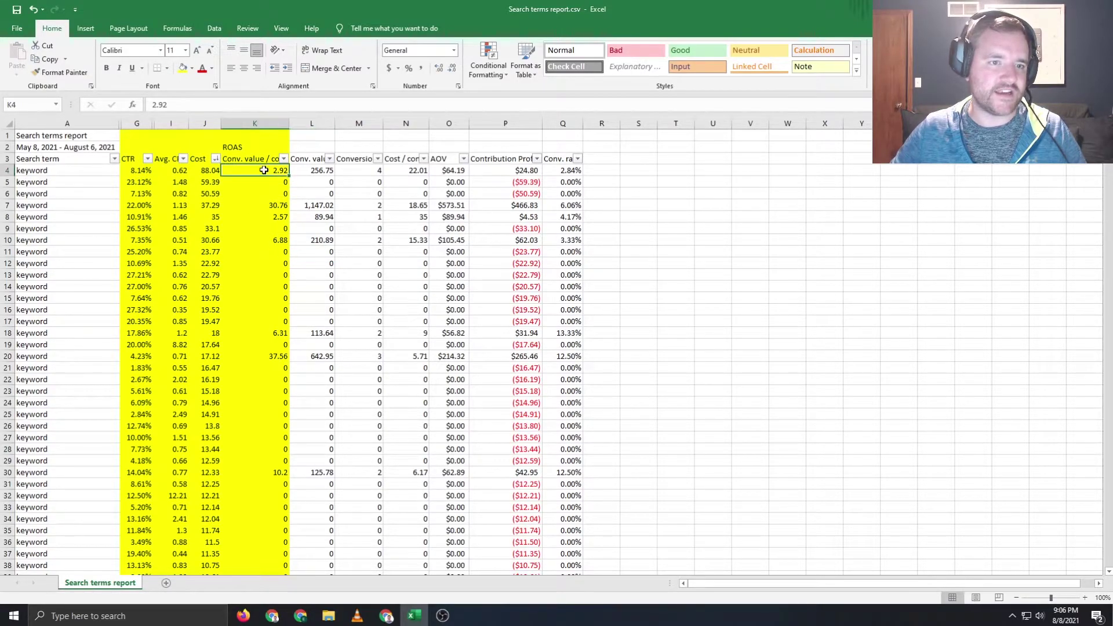
left_click(51, 184)
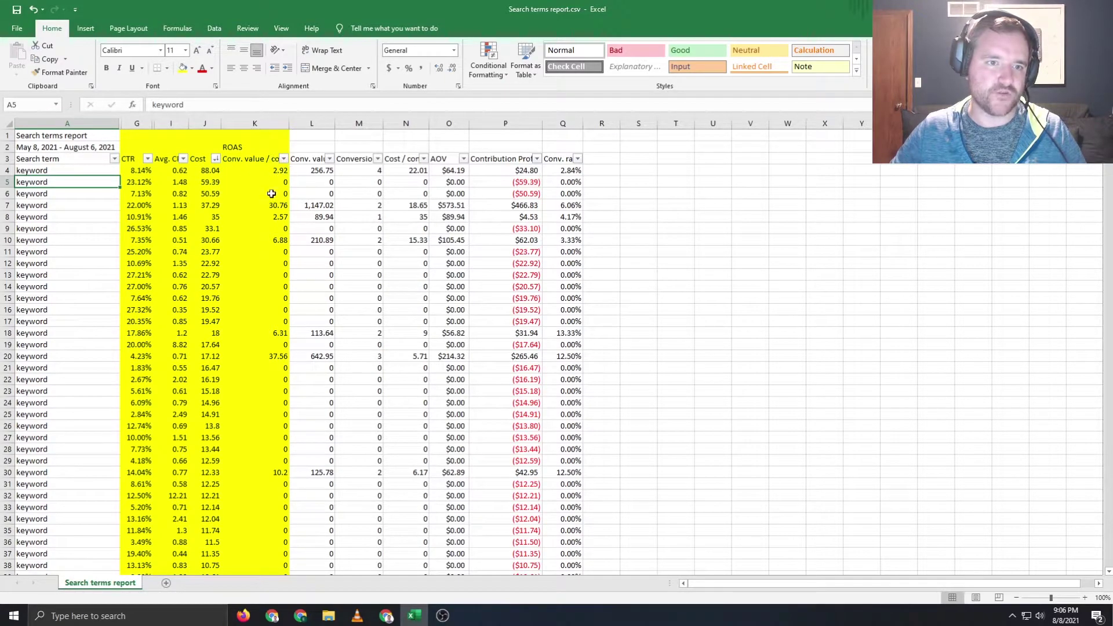
left_click_drag(269, 184, 303, 195)
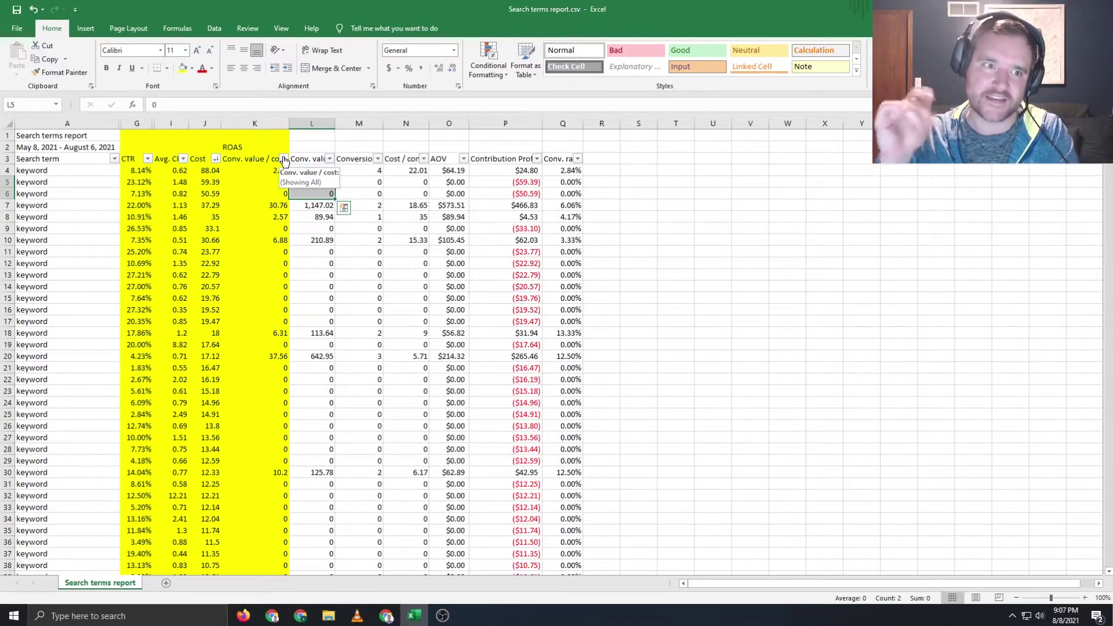
left_click(265, 184)
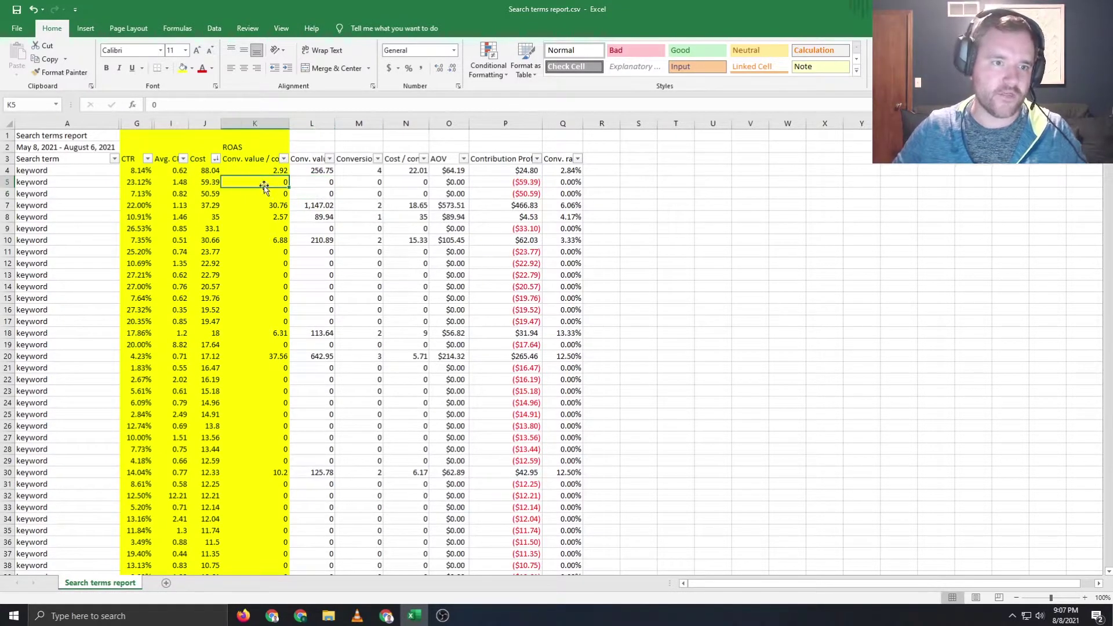
left_click(294, 182)
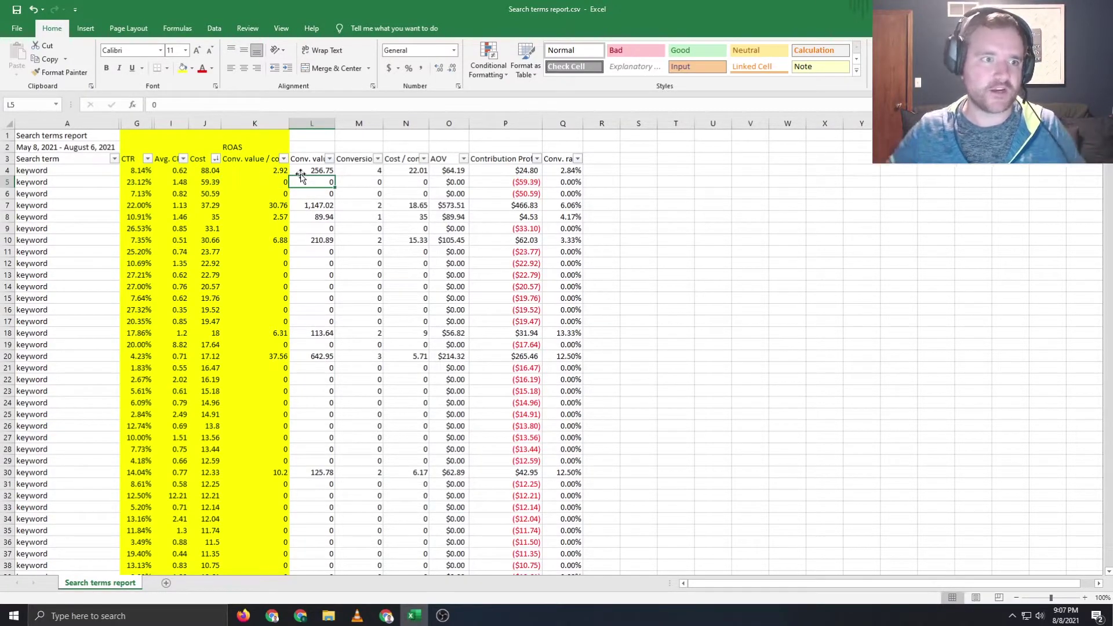
left_click(44, 180)
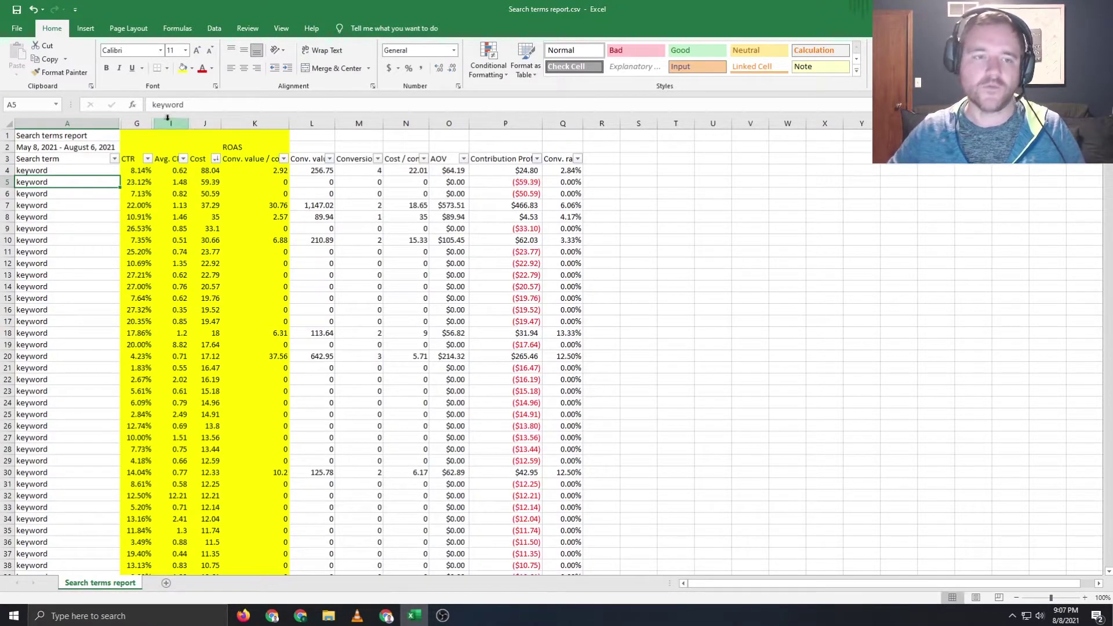
Step: Filter the ROAS column to show only the 0 value
left_click(283, 160)
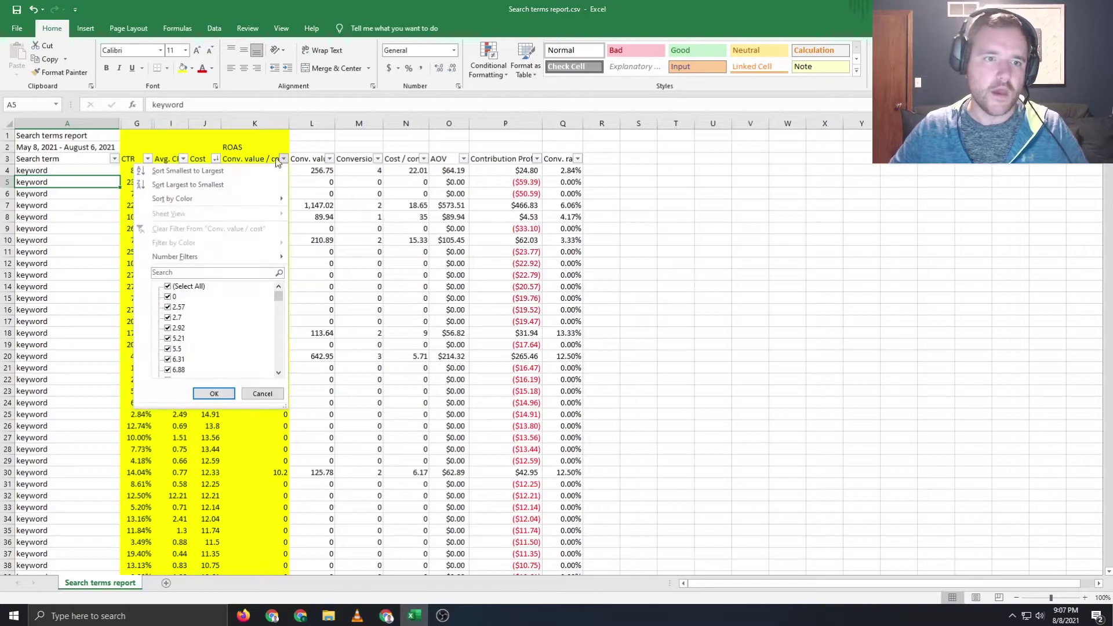
left_click(168, 287)
left_click(168, 297)
left_click(214, 394)
left_click(273, 244)
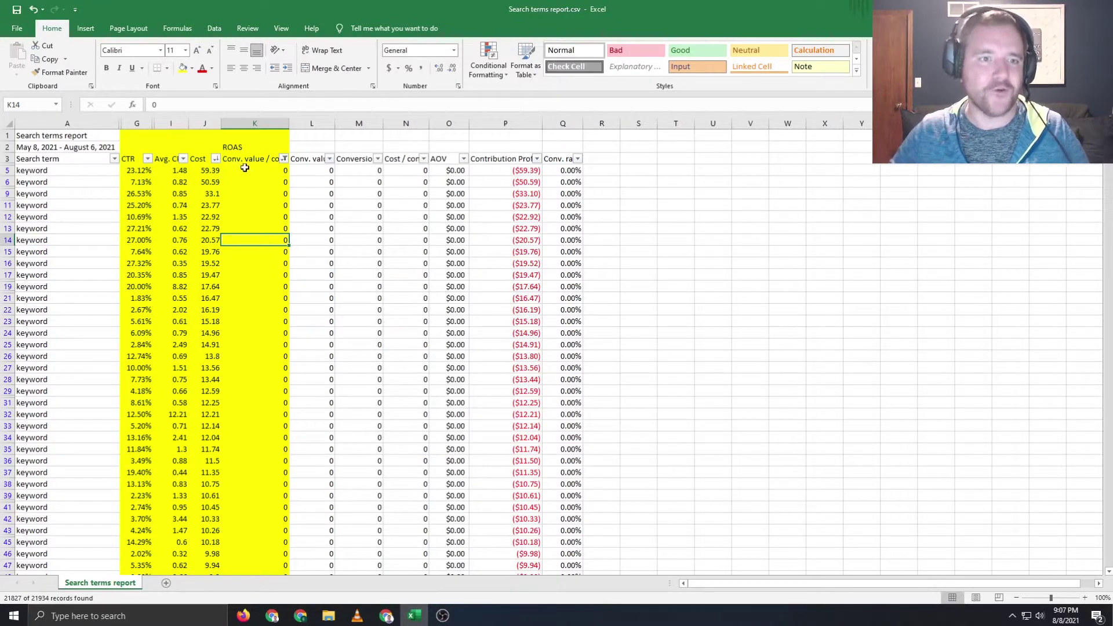
Step: Select the filtered search terms, then the Cost values, down to the last row
left_click(255, 170)
left_click(82, 174)
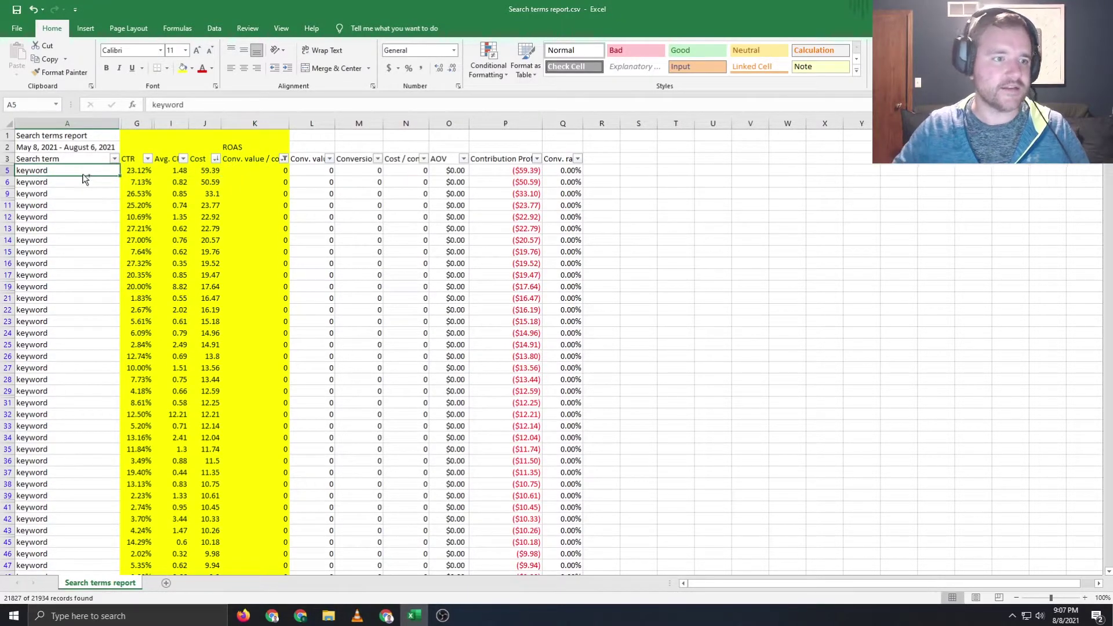
key("ctrl+shift+Down")
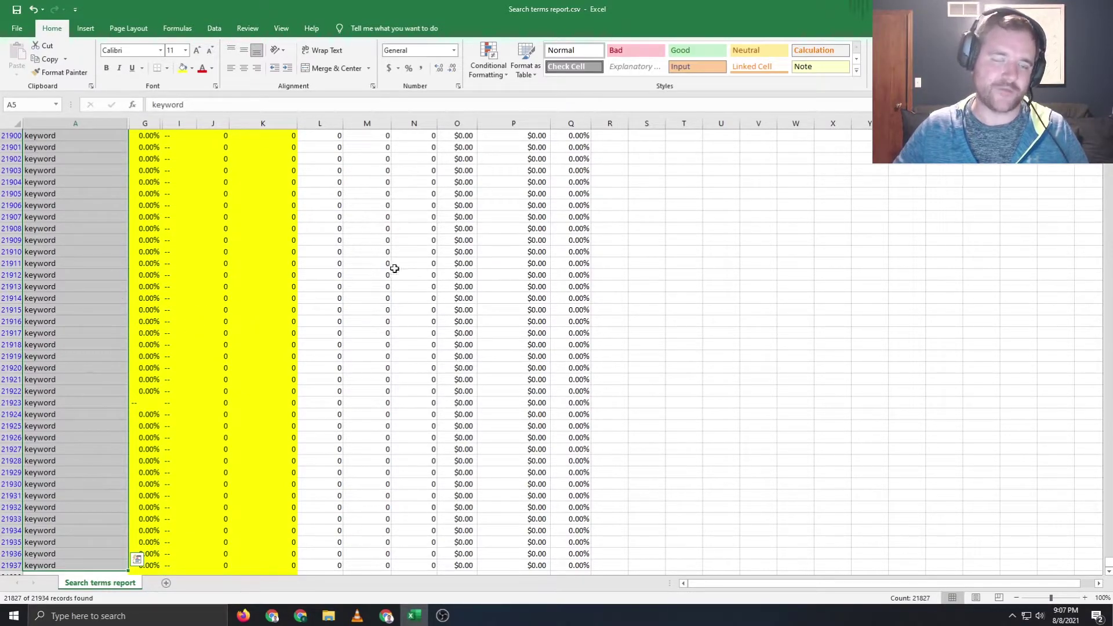
left_click(275, 204)
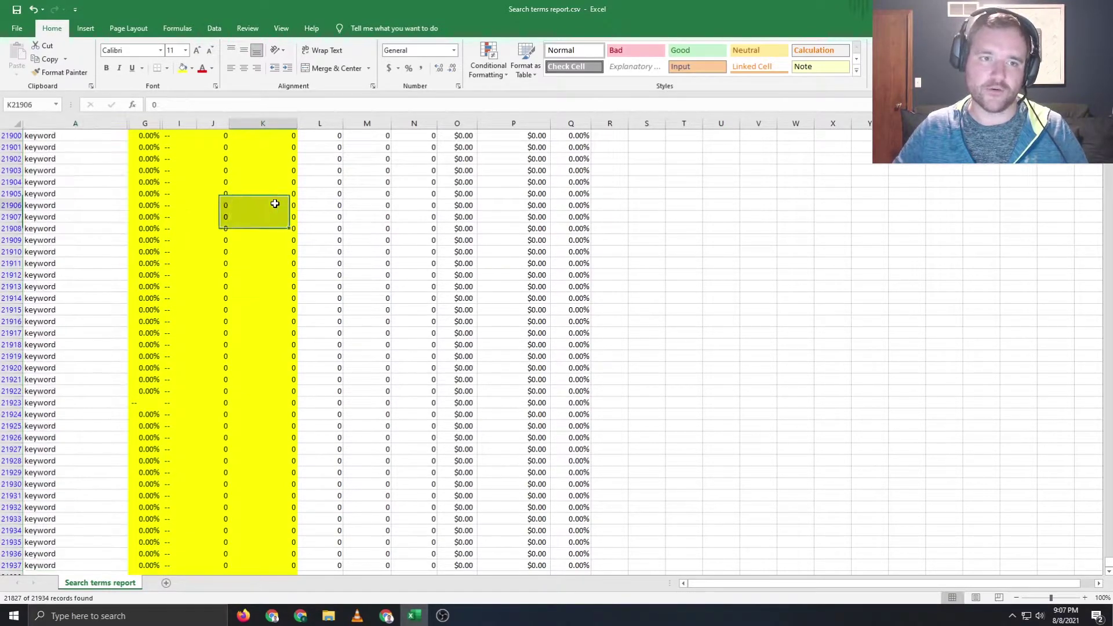
key("ctrl+Up")
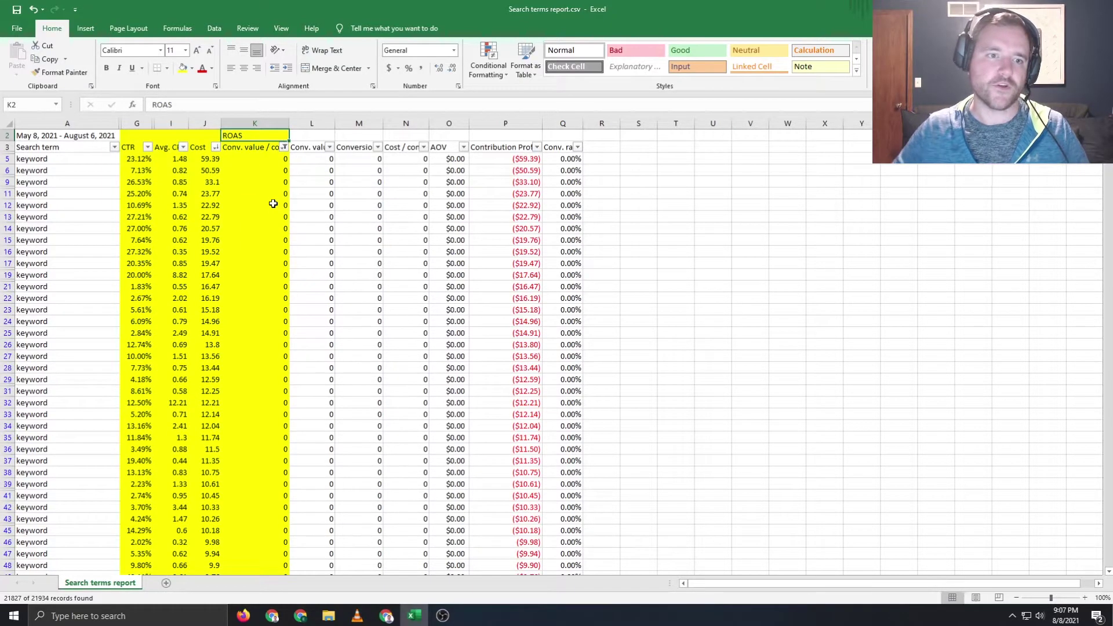
left_click(207, 160)
key("ctrl+shift+Down")
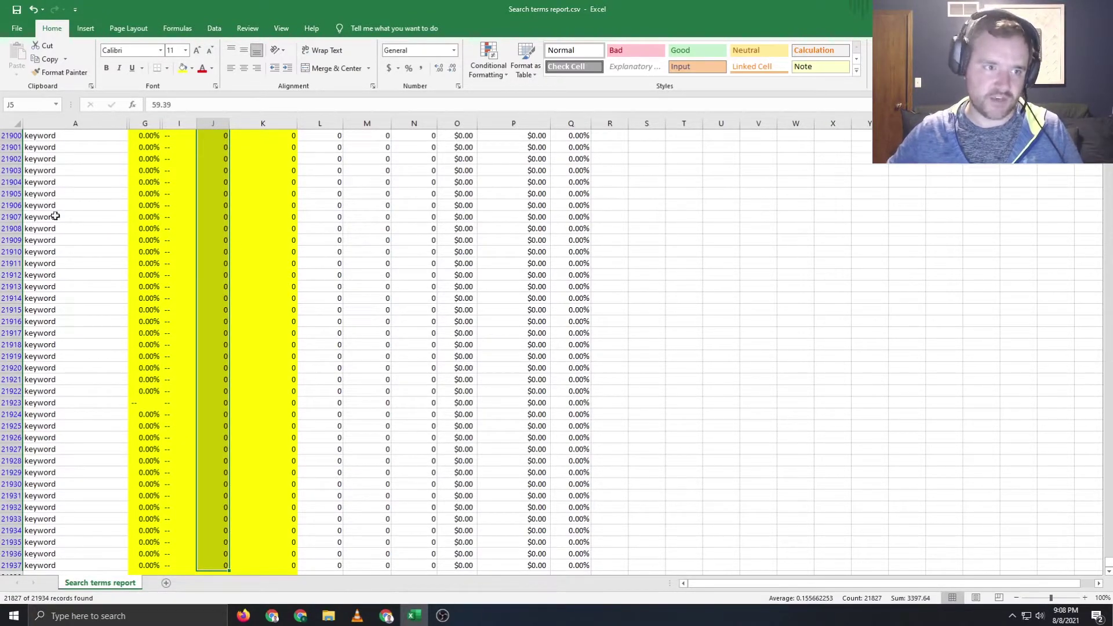
left_click(91, 318)
Step: Copy all filtered zero-ROAS search terms and switch to the Google Ads window
key("ctrl+Home")
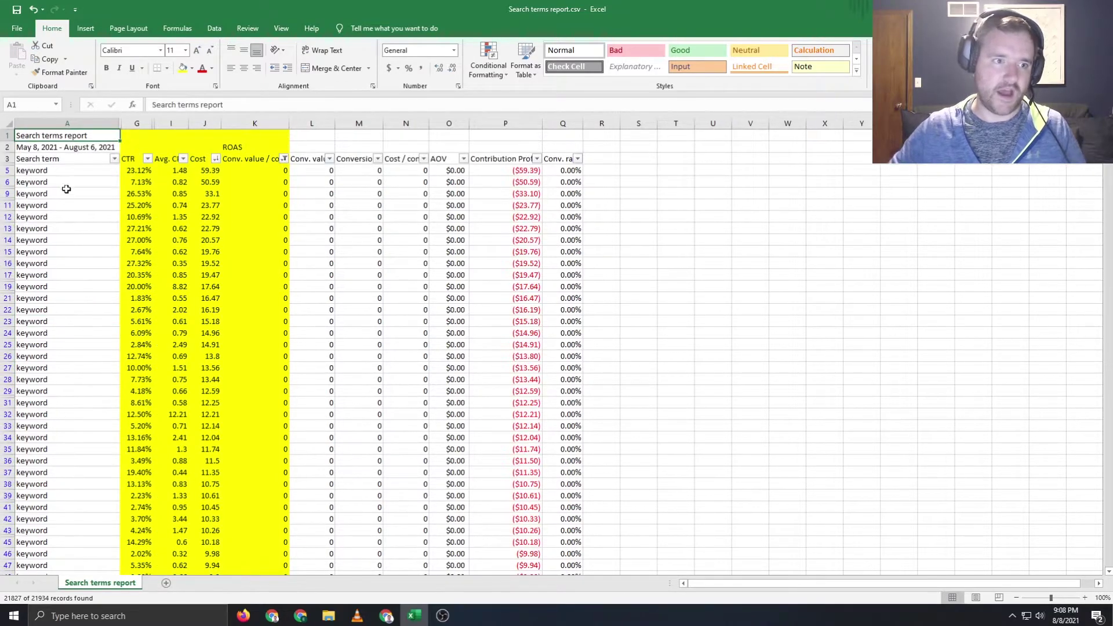
left_click(69, 170)
key("ctrl+shift+Down")
key("ctrl+c")
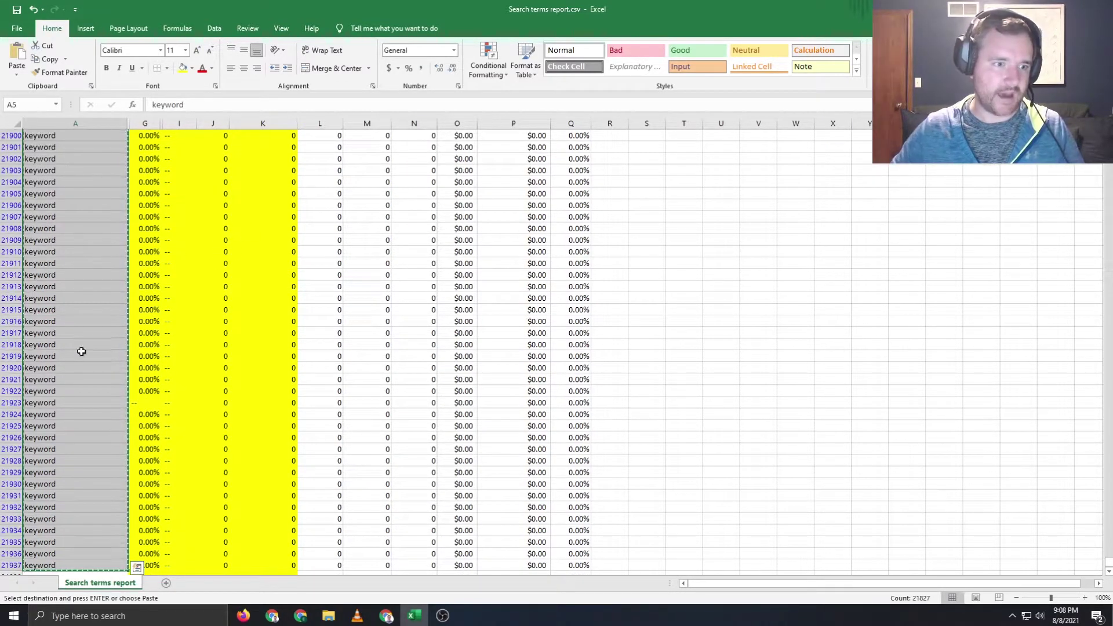
key("alt+Tab")
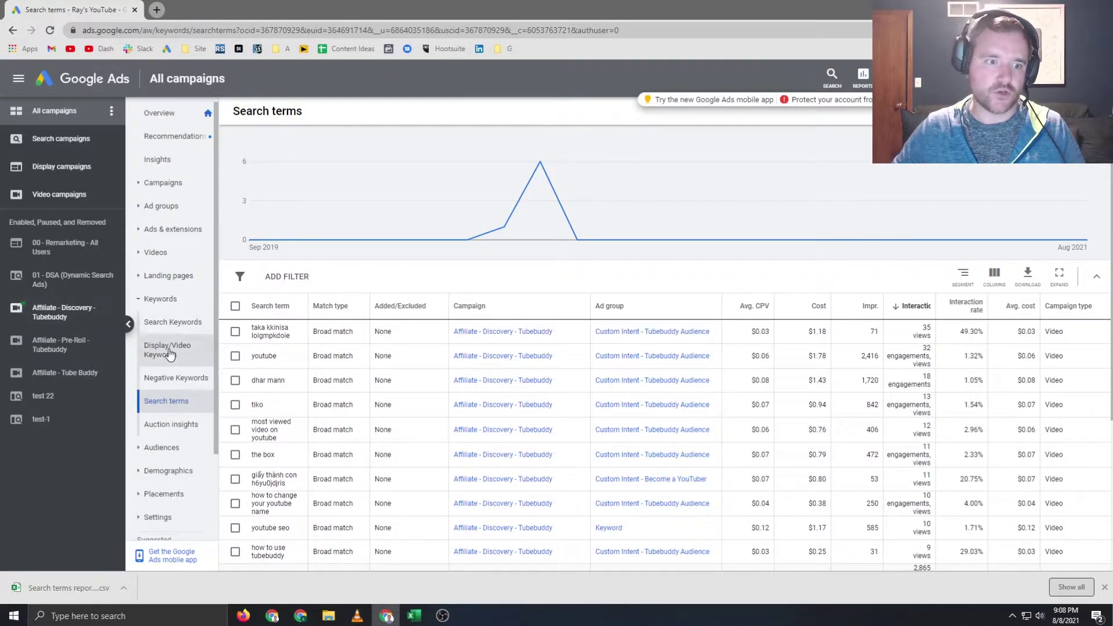
Step: Start a new negative keyword list, paste the copied search terms, then clear the keyword box
left_click(175, 378)
left_click(644, 214)
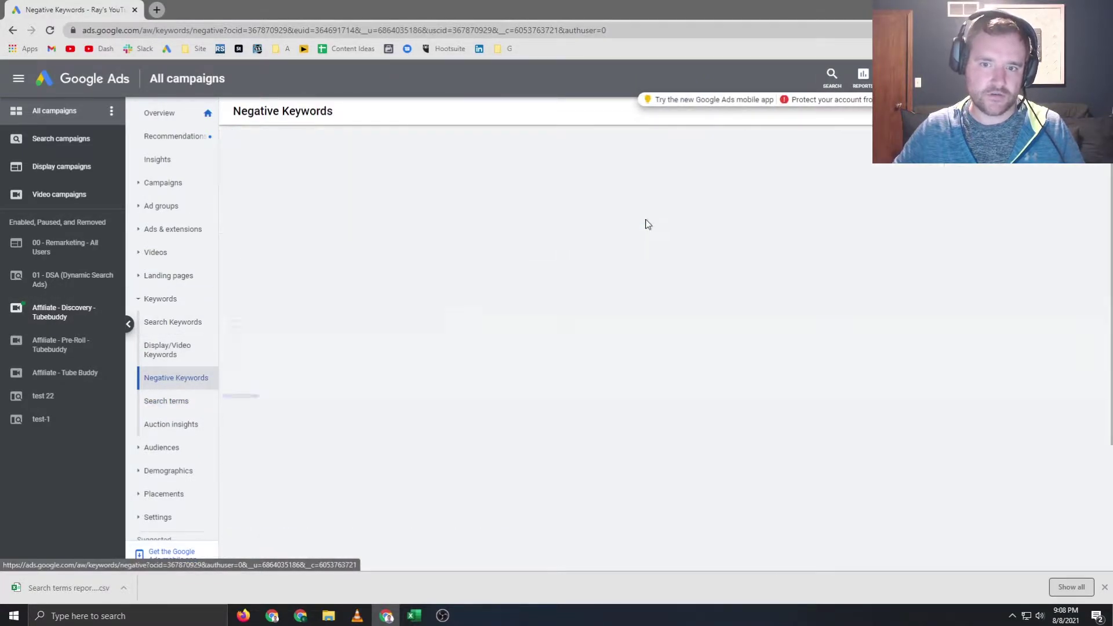
key("ctrl+v")
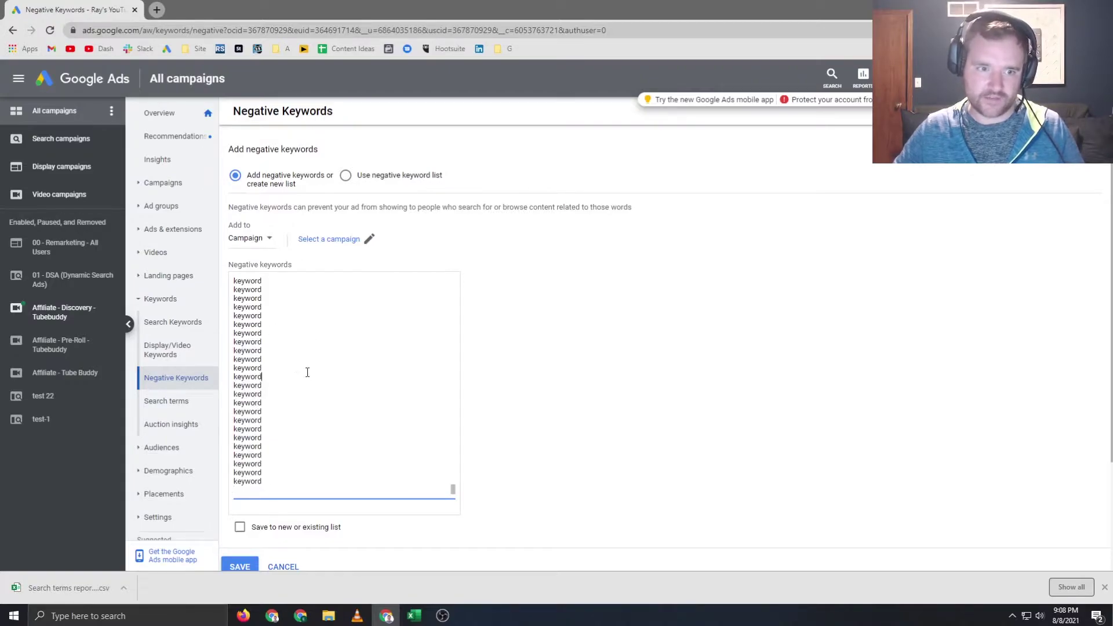
left_click_drag(307, 372, 227, 262)
left_click(289, 326)
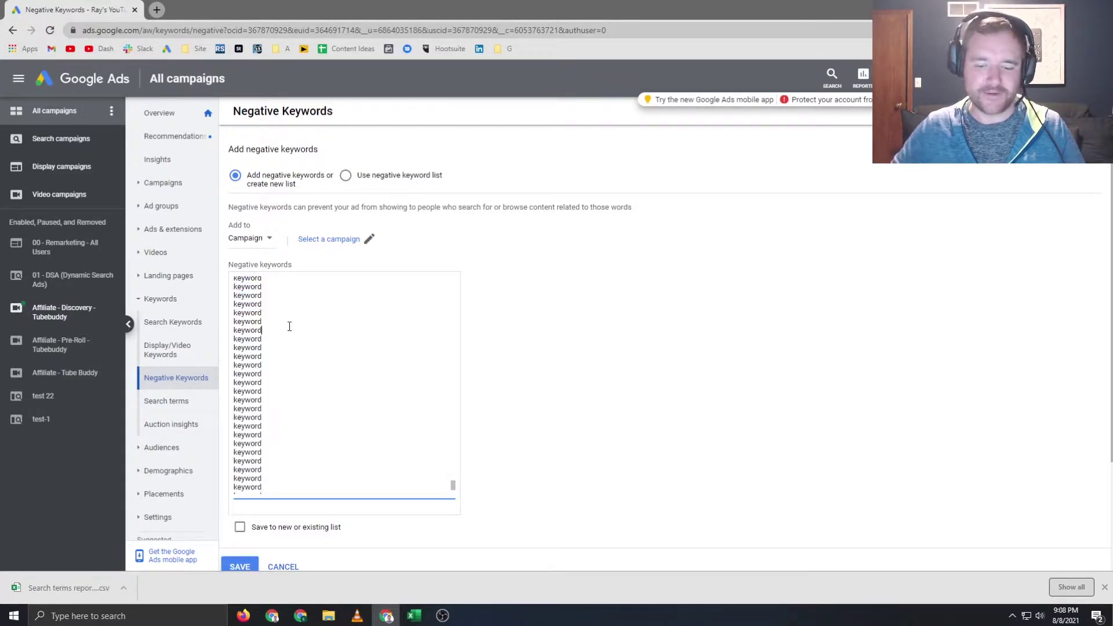
key("ctrl+a")
key("BackSpace")
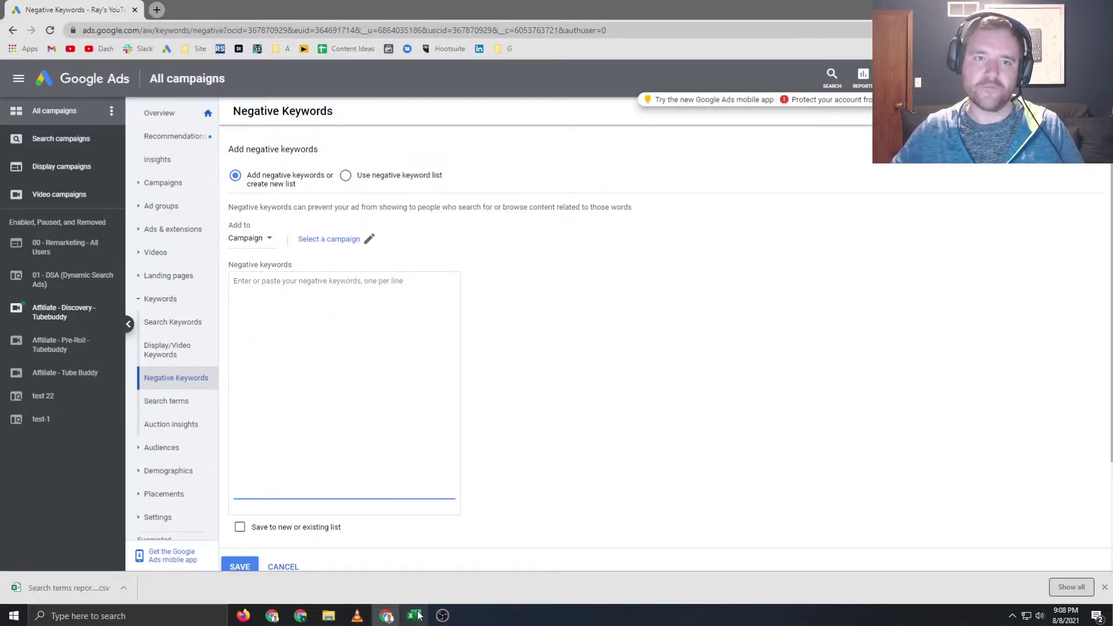
mouse_move(419, 615)
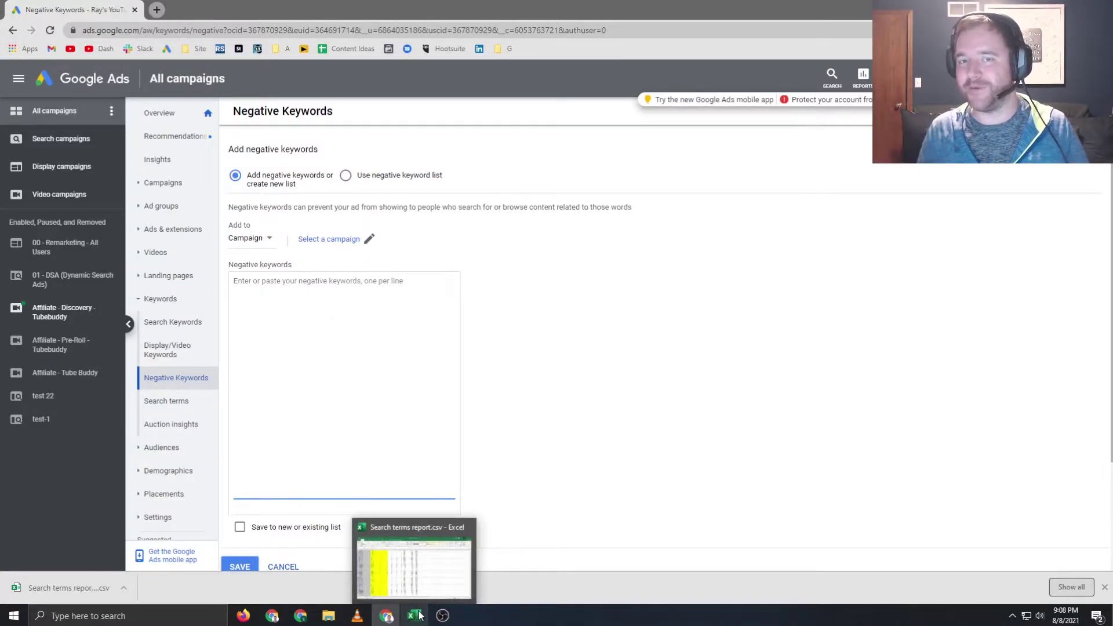
Step: Return to the Excel report, drop the copied selection and jump to the header row
left_click(419, 615)
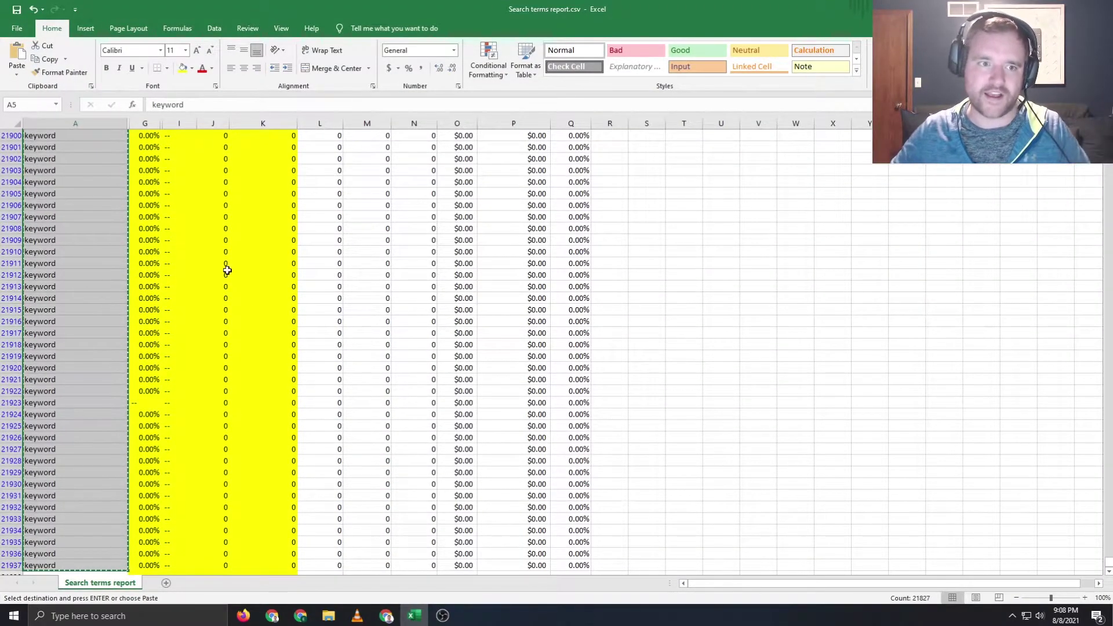
left_click(228, 275)
key("ctrl+Up")
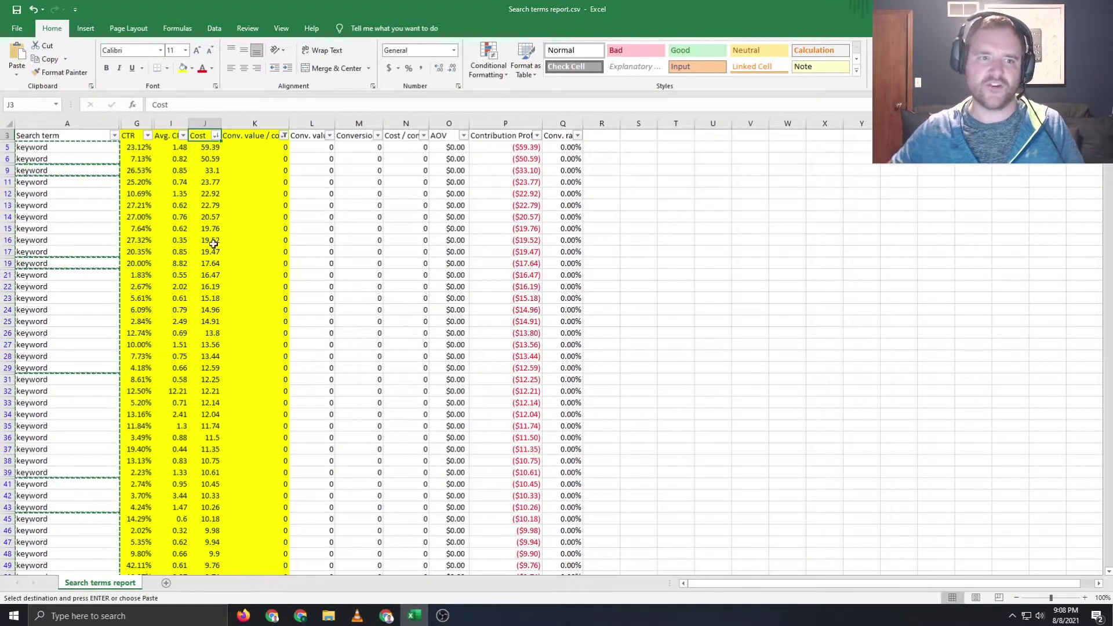
key("Escape")
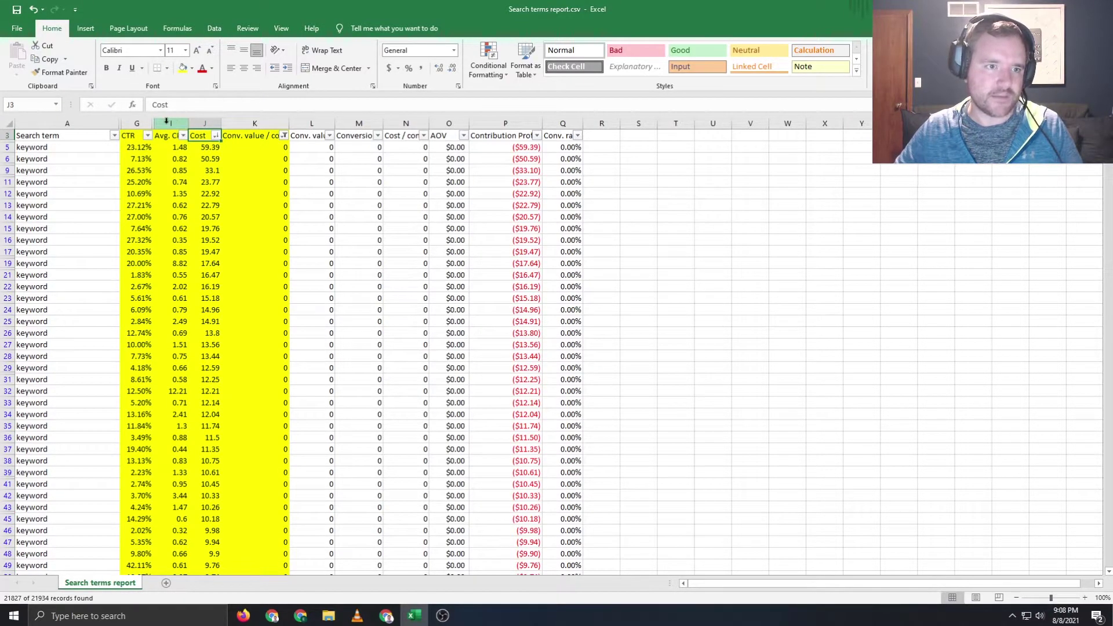
Step: Unhide columns B–F and H by selecting columns A through J and choosing Unhide
left_click(67, 124)
left_click(212, 123, "shift")
right_click(215, 123)
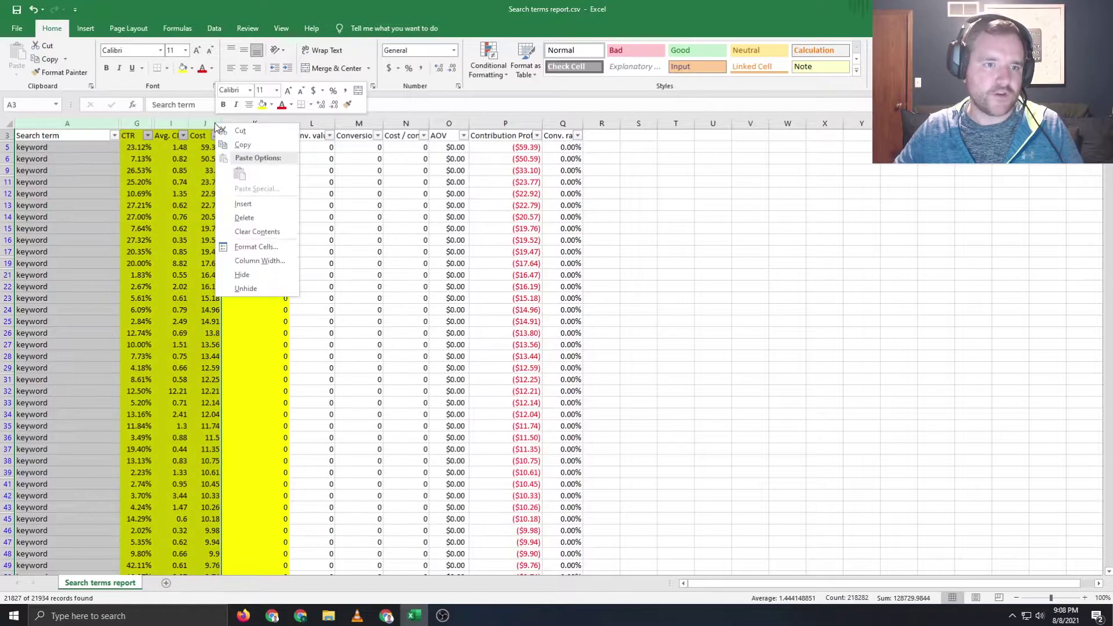
left_click(246, 286)
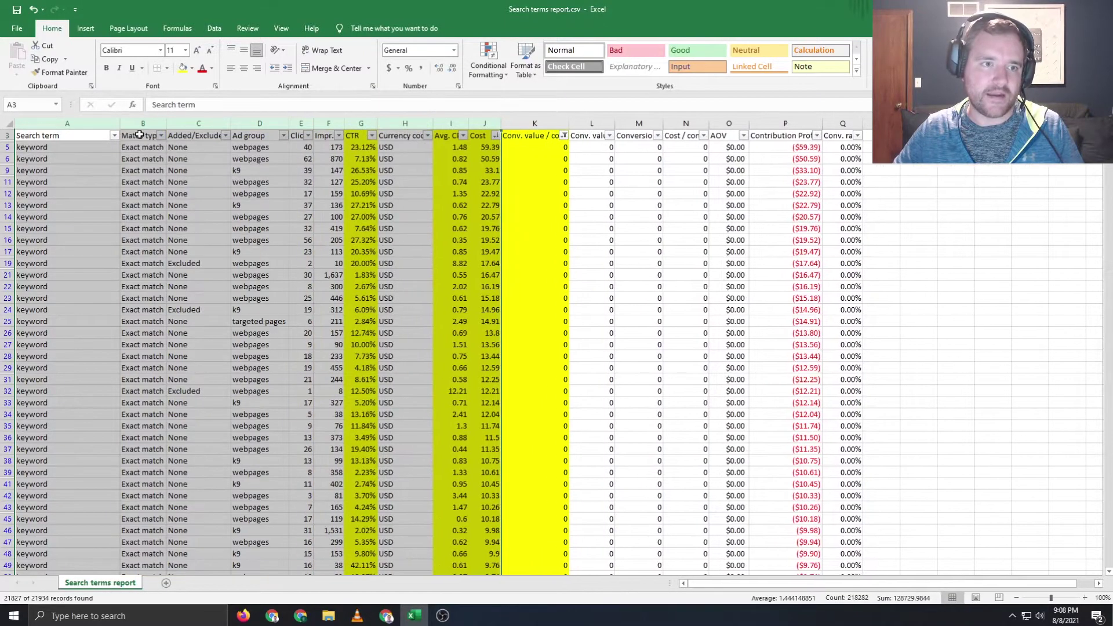
Step: Select the Clicks values down to the last row, then return to the top
left_click(301, 147)
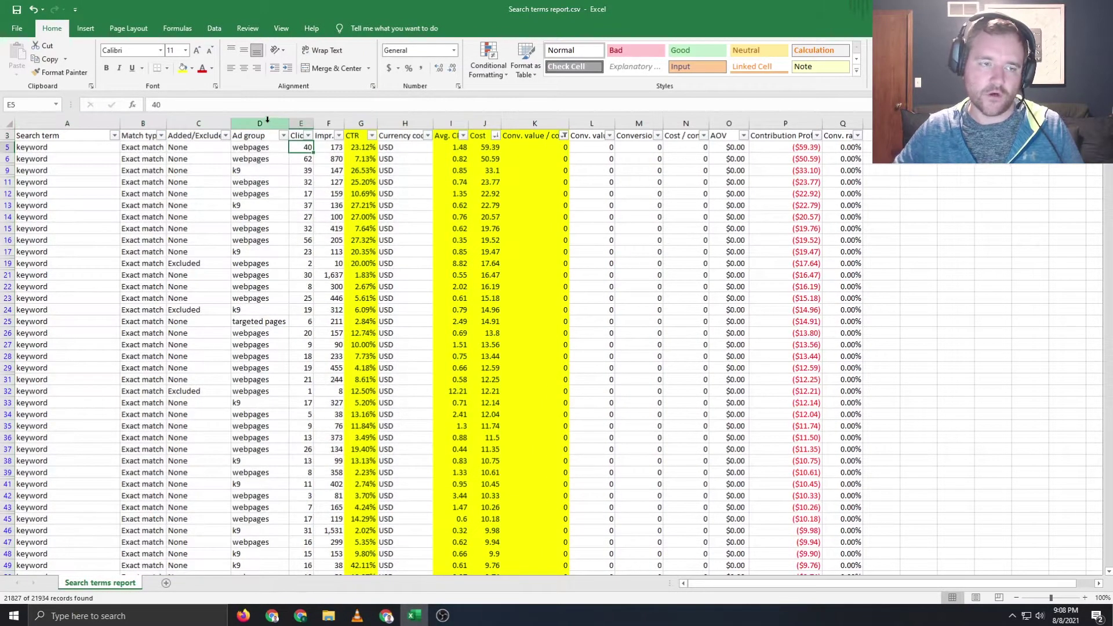
key("ctrl+shift+Down")
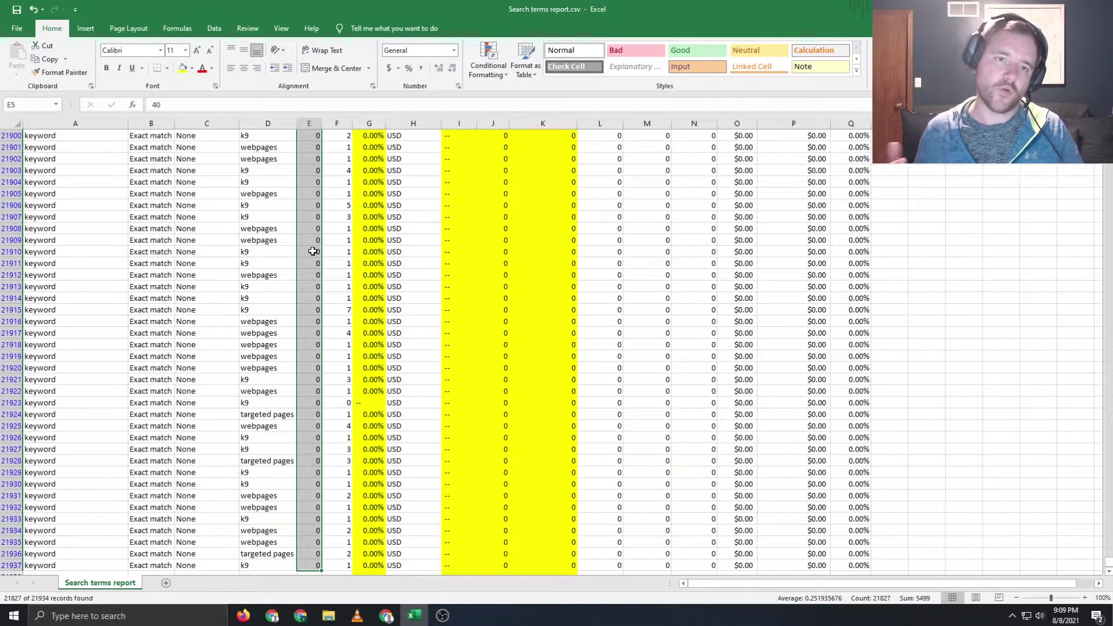
left_click(414, 206)
key("ctrl+Up")
key("ctrl+Up")
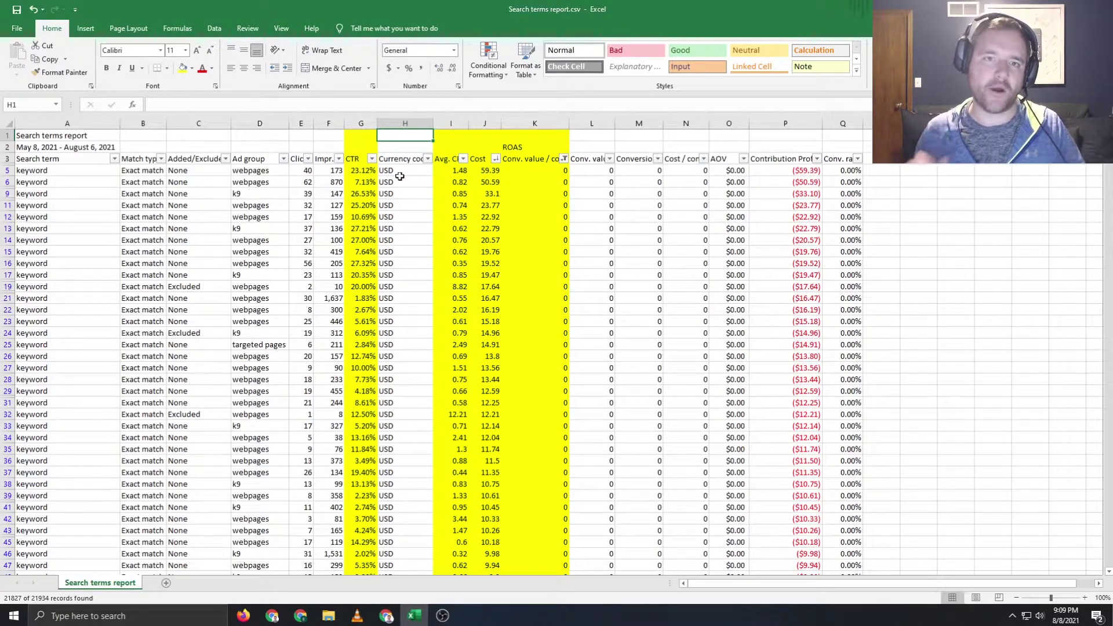
left_click(350, 166)
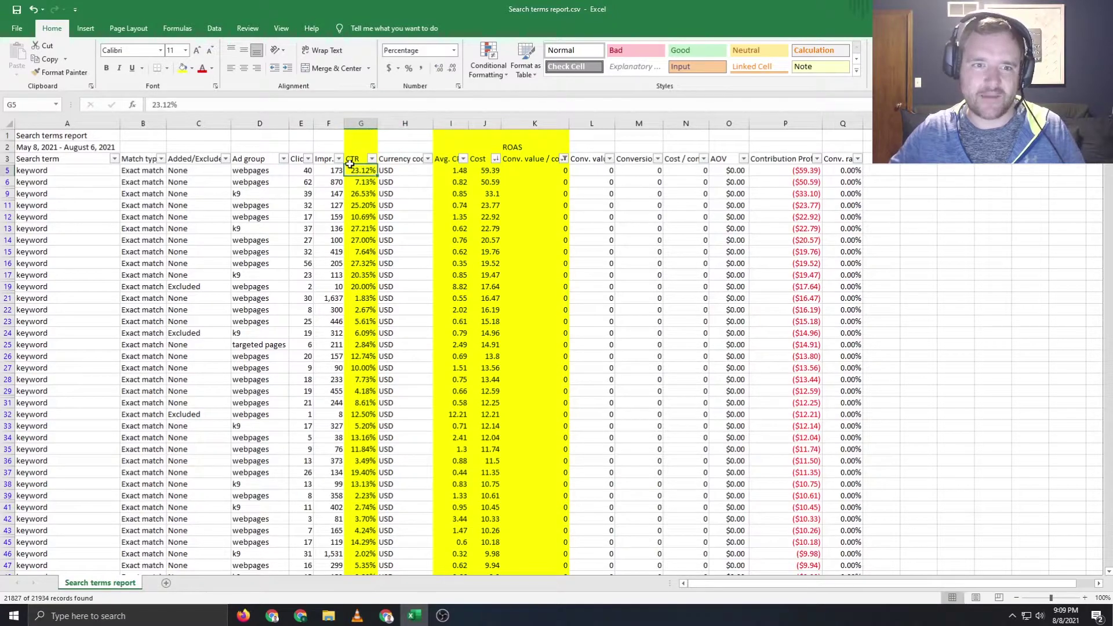
left_click(556, 172)
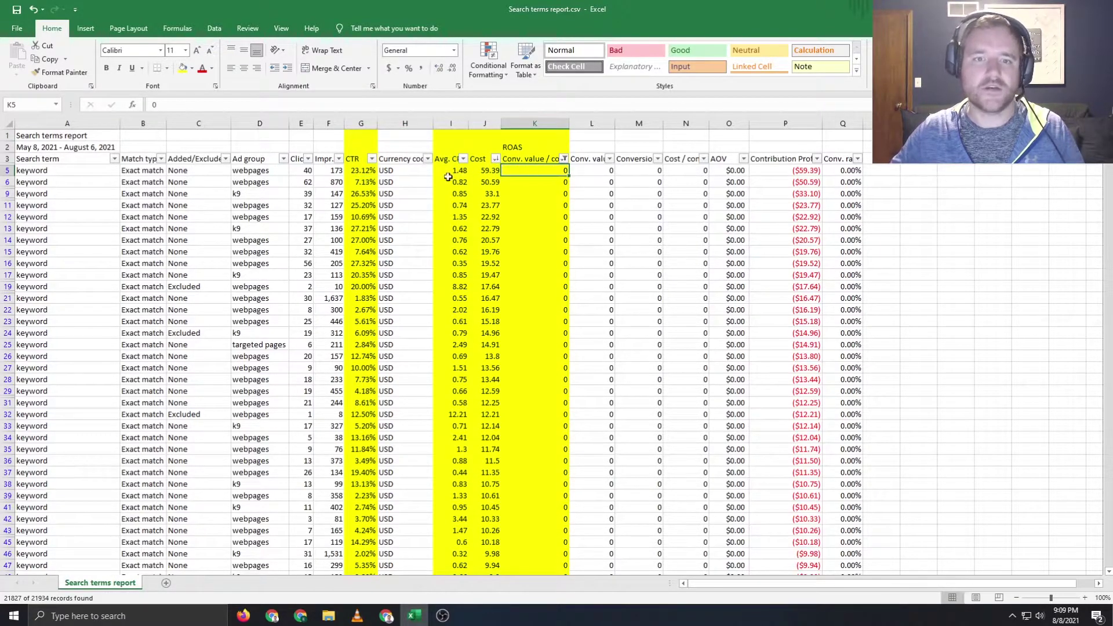
left_click(372, 160)
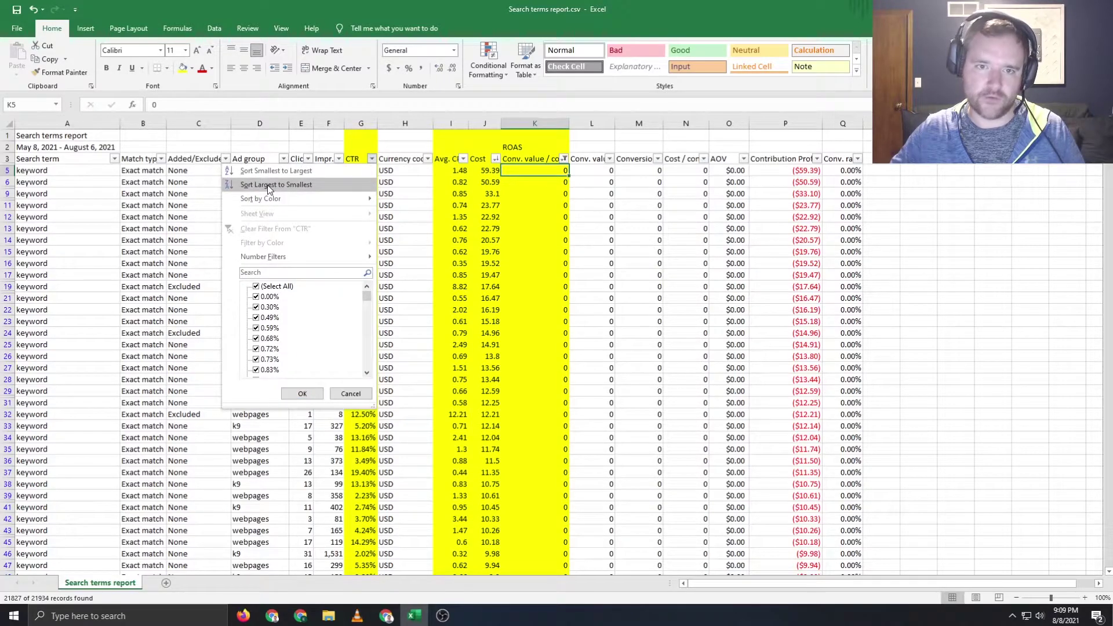
key("Escape")
left_click(496, 159)
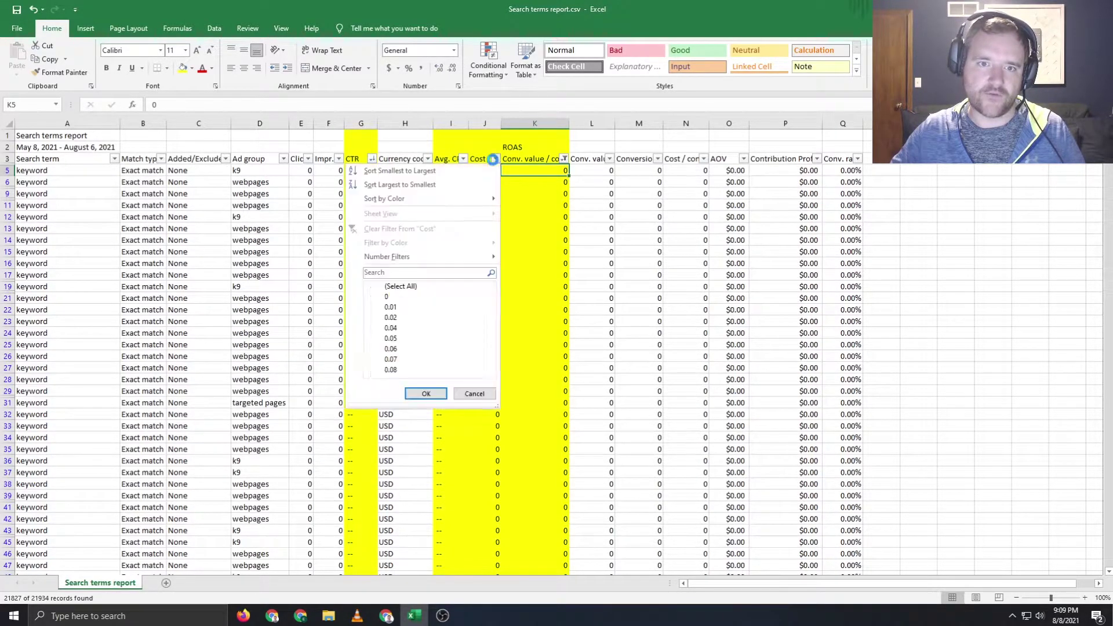
left_click(427, 182)
left_click(366, 170)
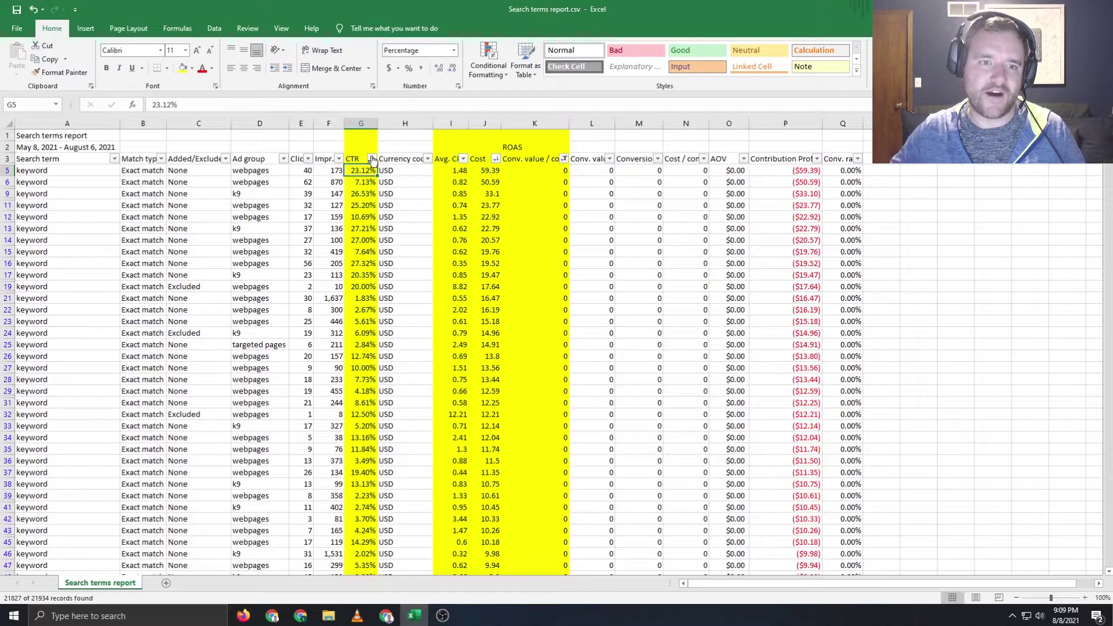
left_click(7, 171)
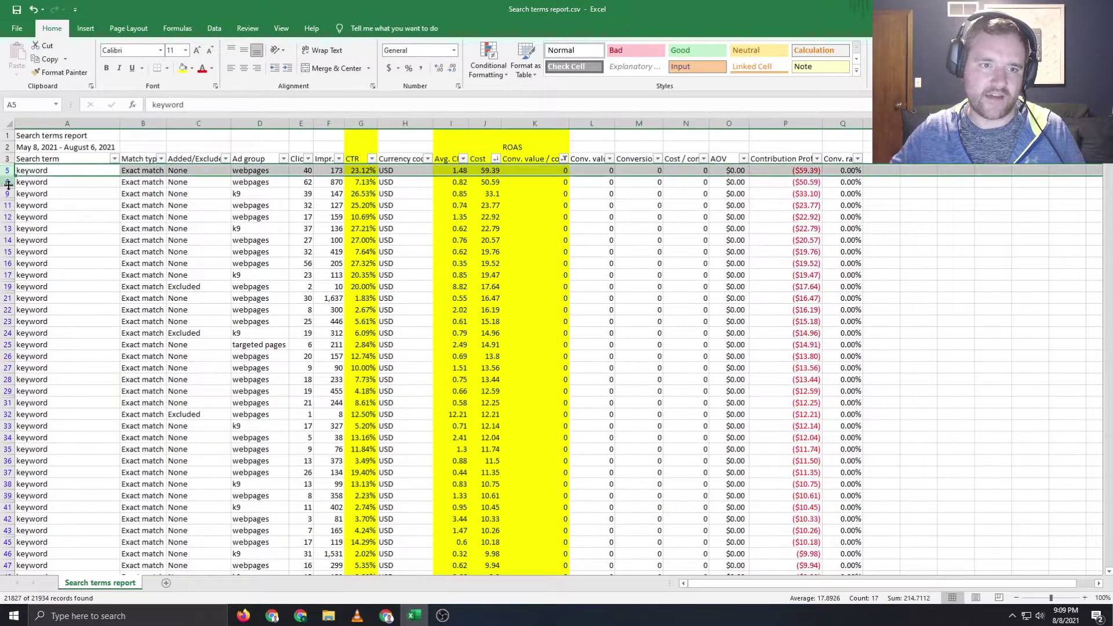
left_click(6, 193, "ctrl")
left_click(7, 205, "ctrl")
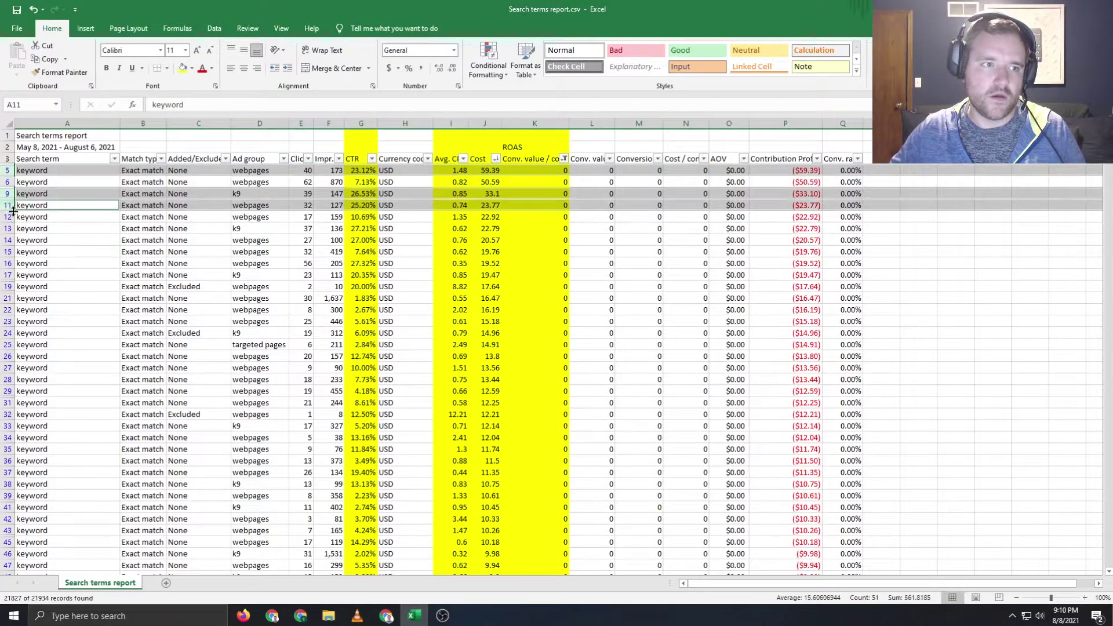
left_click(13, 215, "ctrl")
left_click(9, 229, "ctrl")
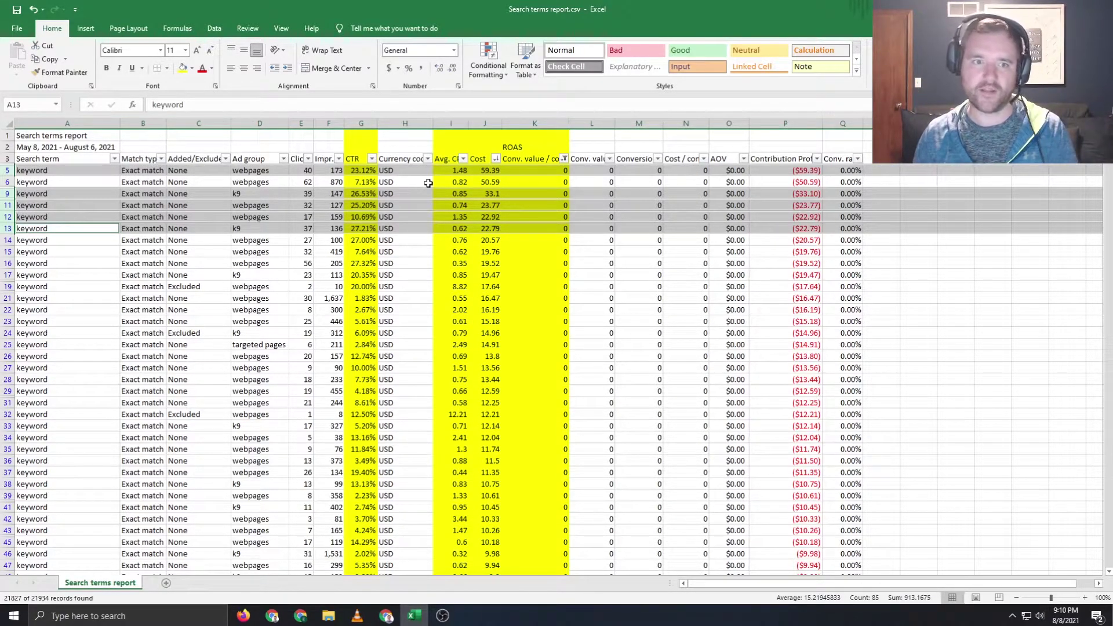
Step: Replace the search term in cell A5 with 'pokemon cards'
left_click(85, 170)
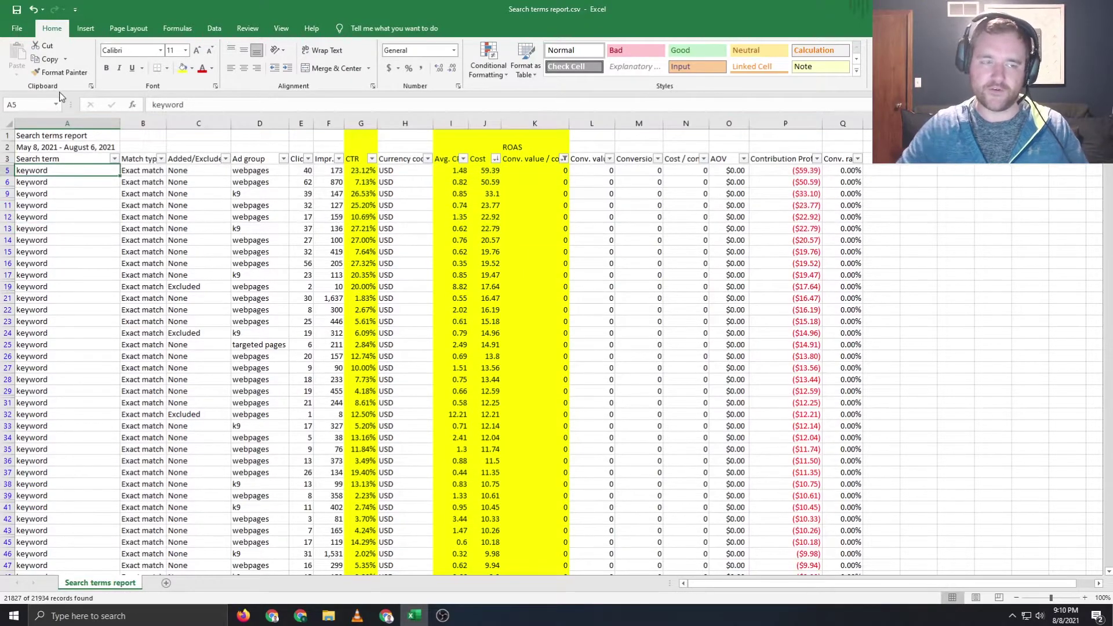
type("pokemon cards")
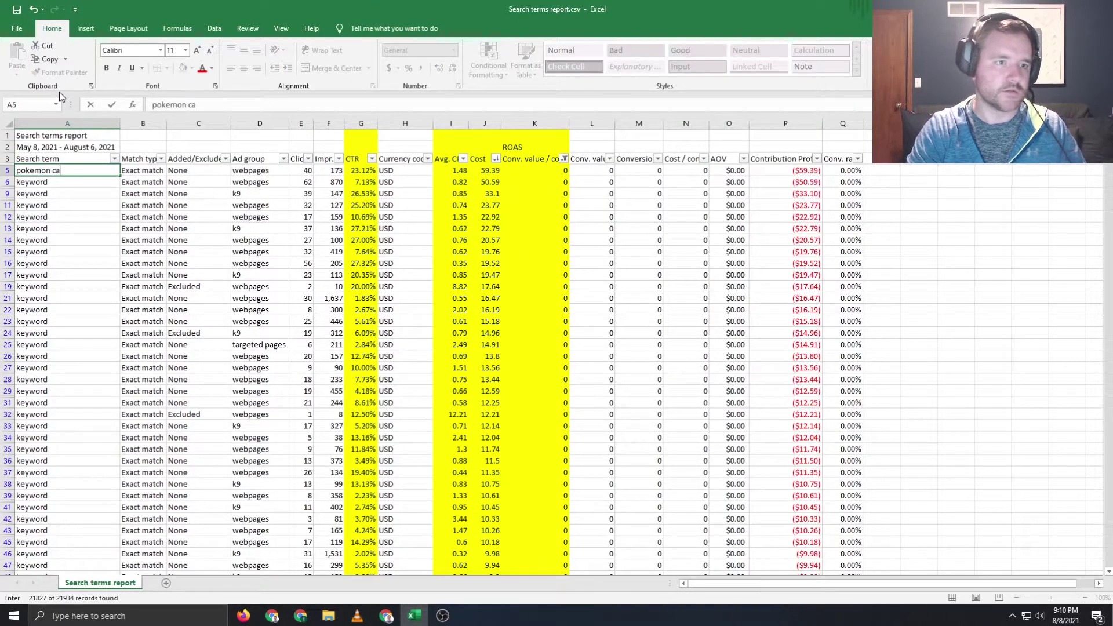
key("Return")
left_click(48, 169)
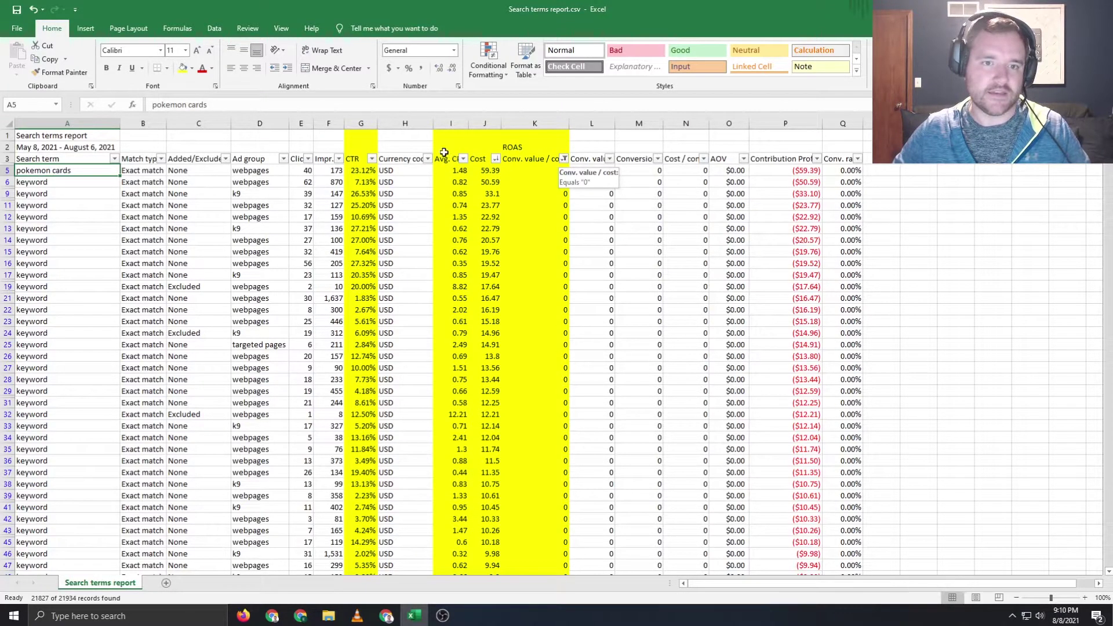
Step: Filter the Conv. value / cost column to hide rows with a value of 0
left_click(564, 158)
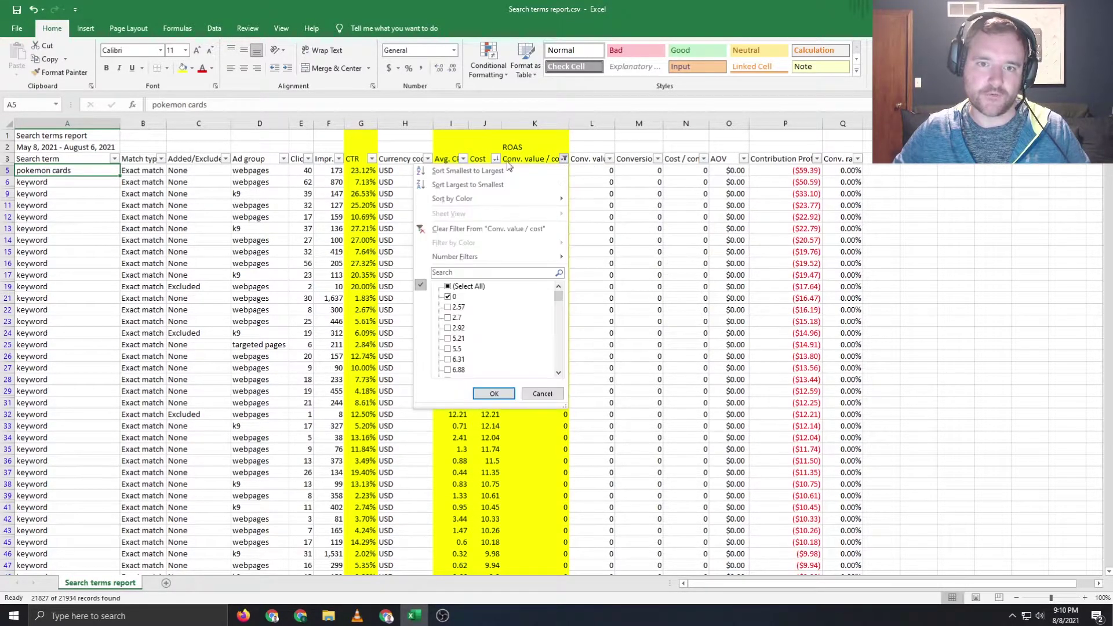
left_click(449, 286)
left_click(448, 296)
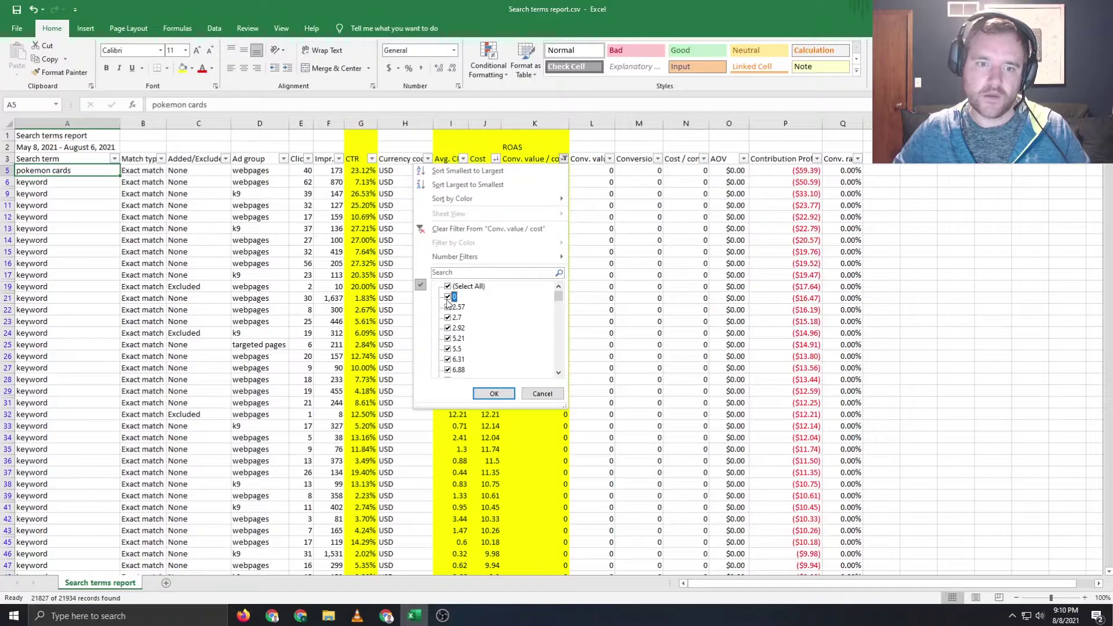
left_click(493, 393)
Step: Fill column L green and format it as currency
left_click(577, 124)
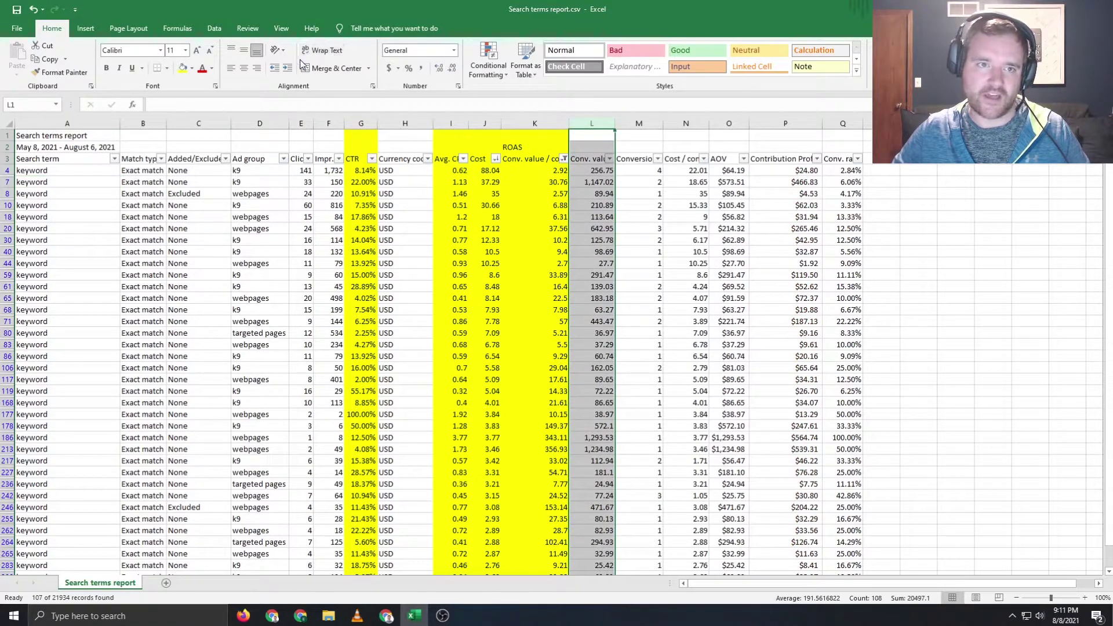
left_click(192, 68)
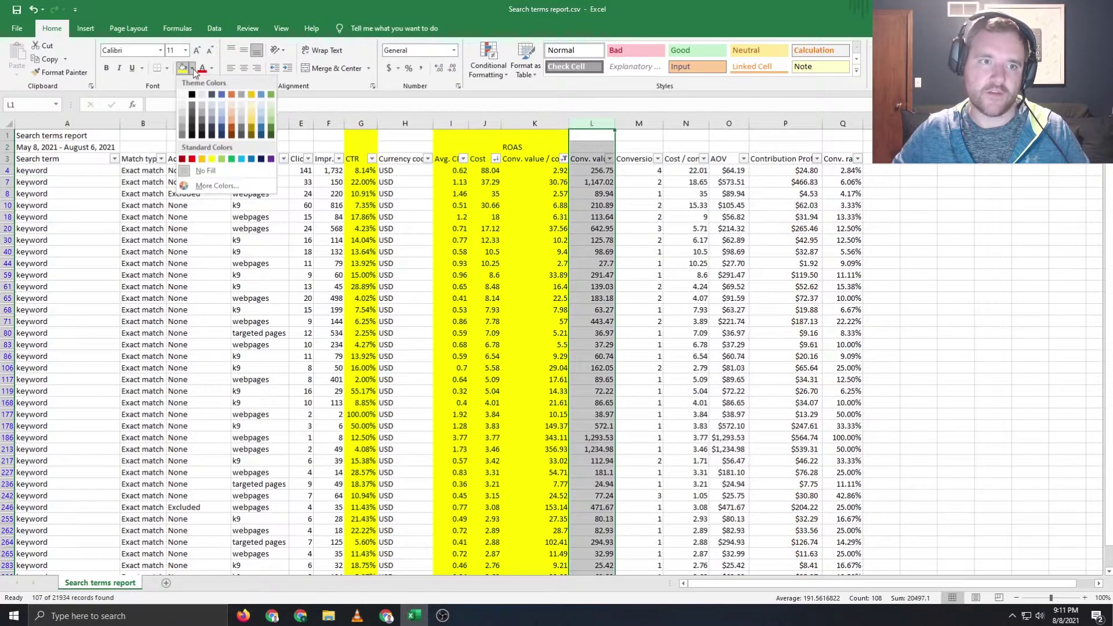
left_click(270, 97)
left_click(616, 216)
left_click(591, 123)
key("ctrl+shift+4")
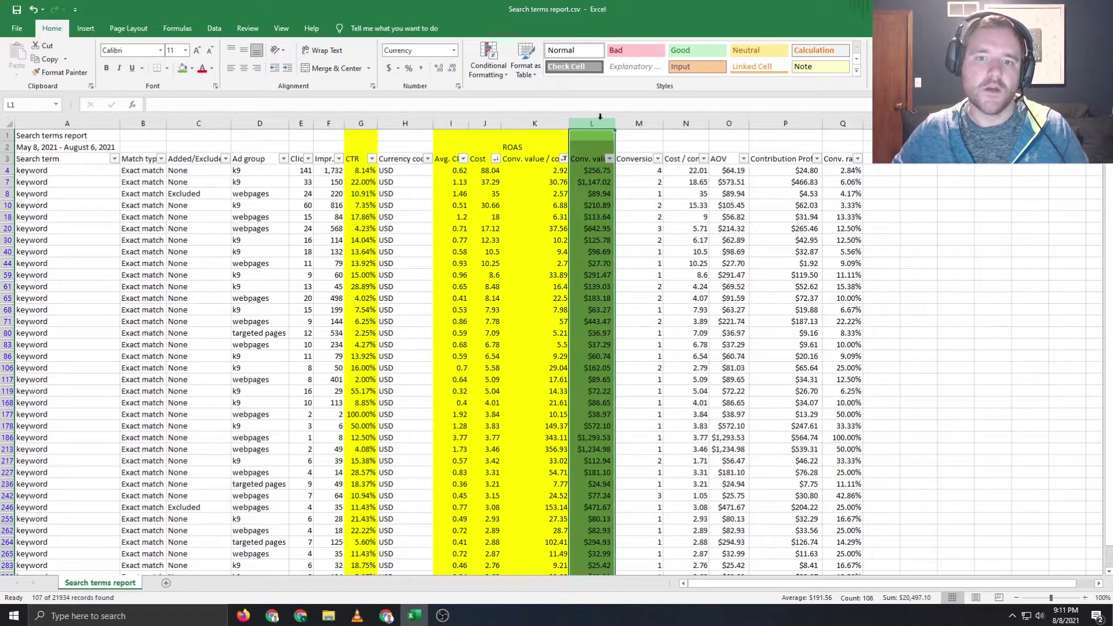
Step: Sort column L from largest to smallest, starting at $1,713.31
left_click(639, 194)
left_click(609, 158)
key("Escape")
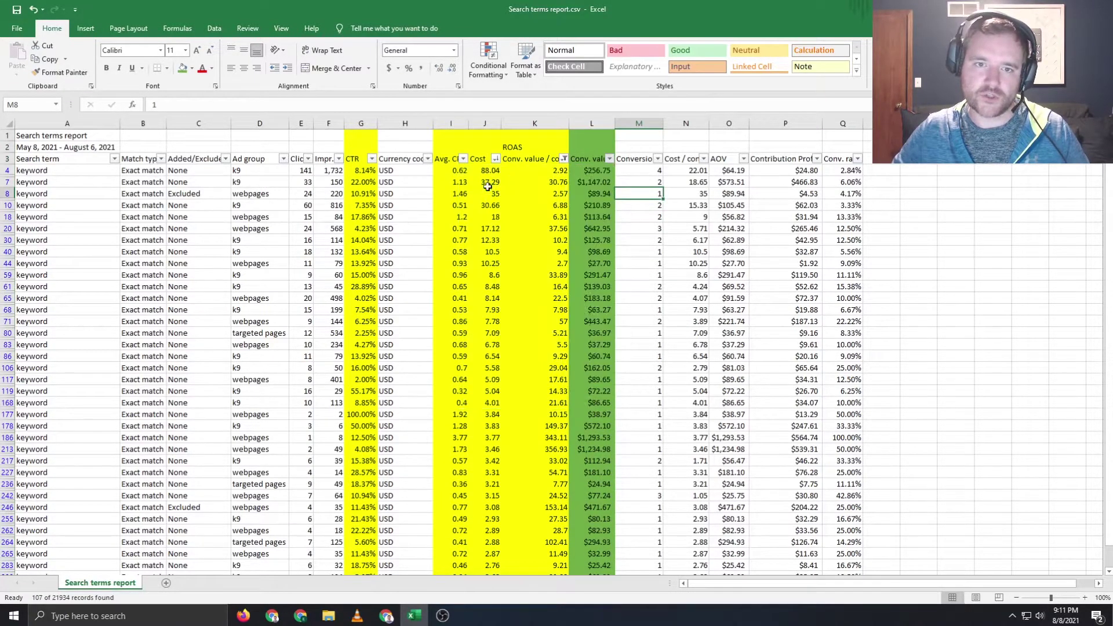
left_click(589, 171)
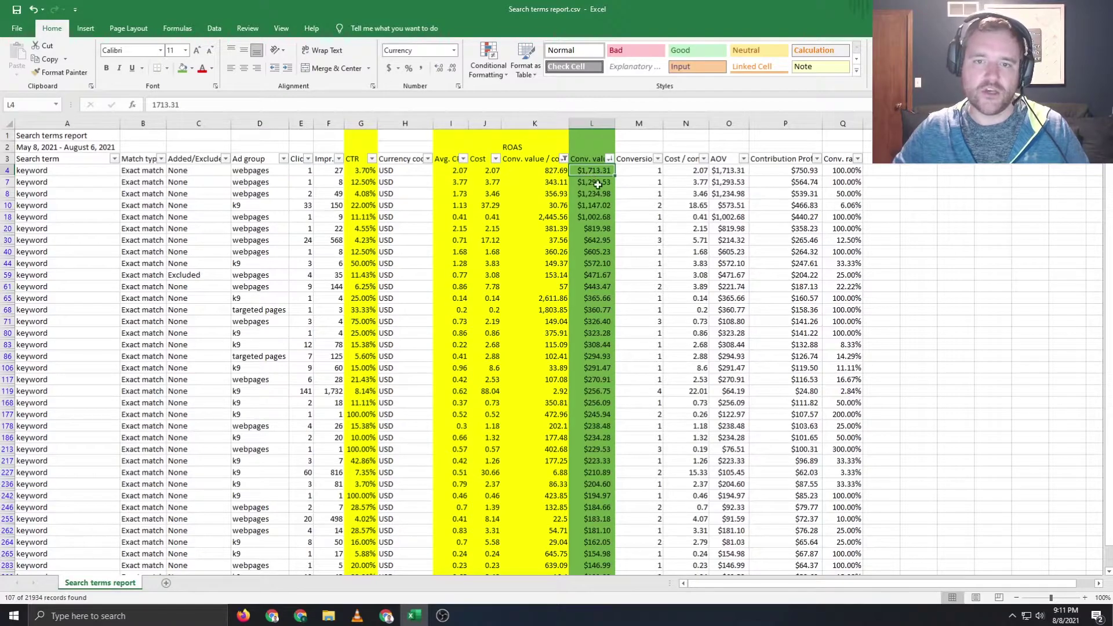
key("ctrl+shift+Down")
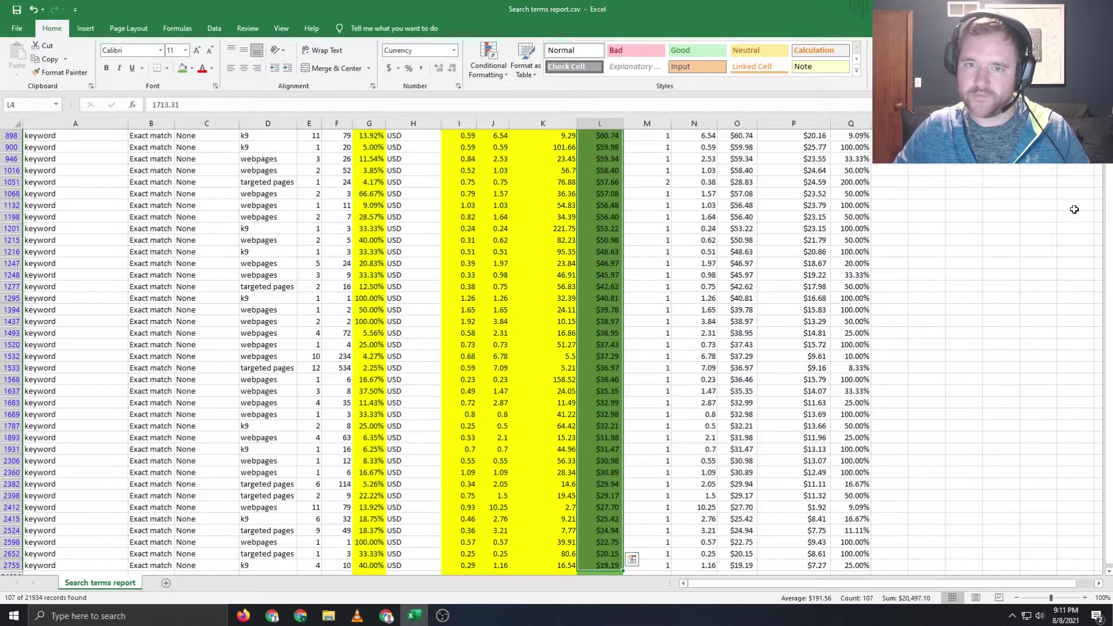
left_click_drag(1108, 212, 1109, 206)
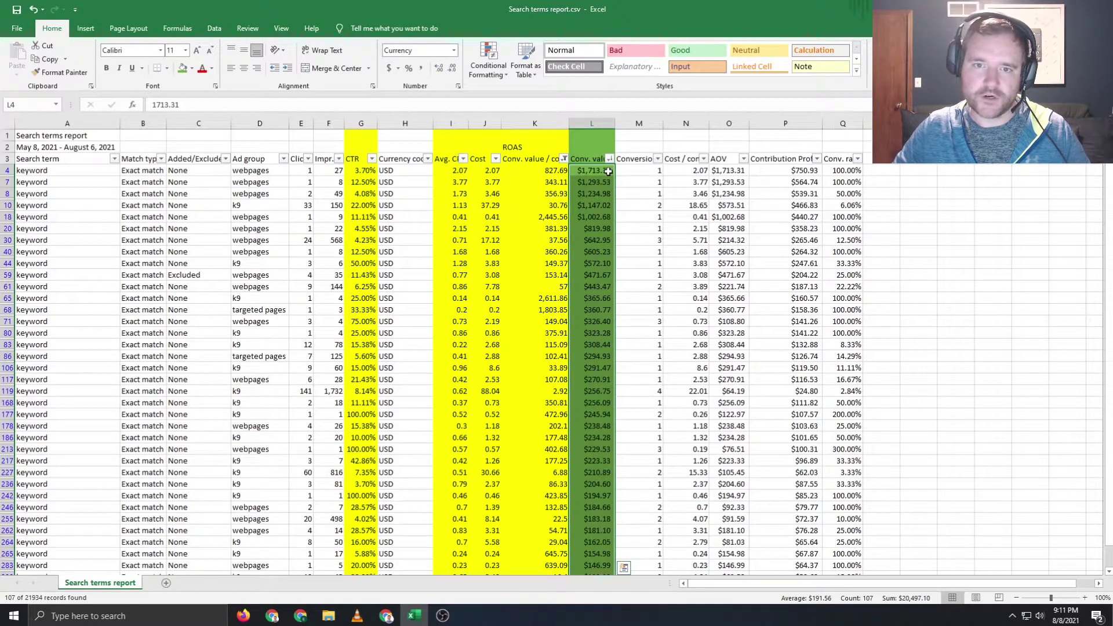
left_click_drag(608, 171, 606, 394)
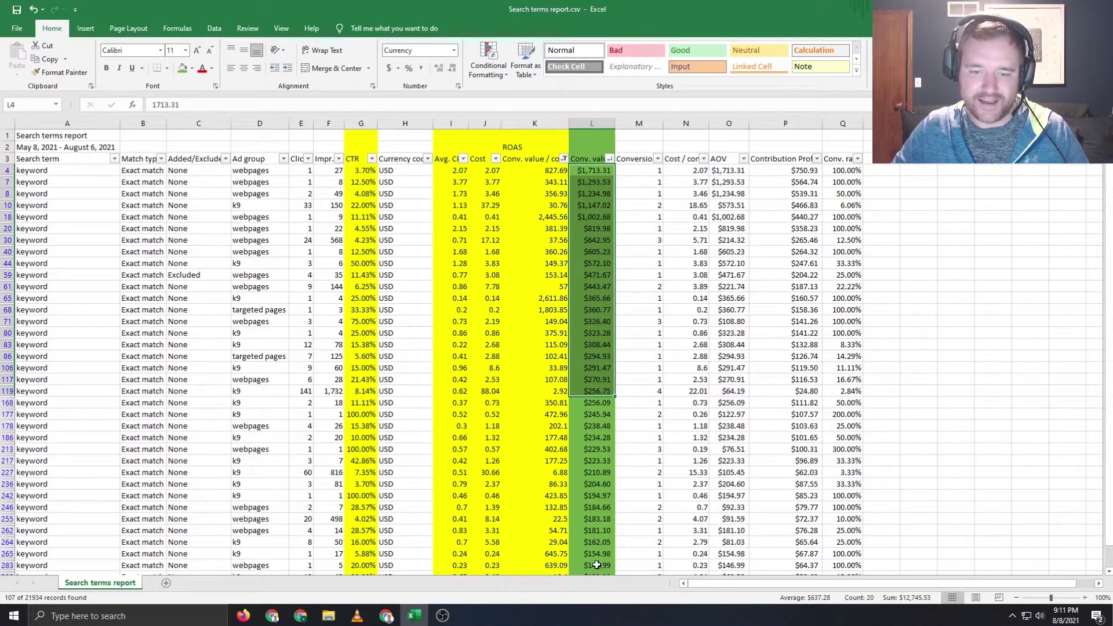
left_click_drag(597, 566, 597, 170)
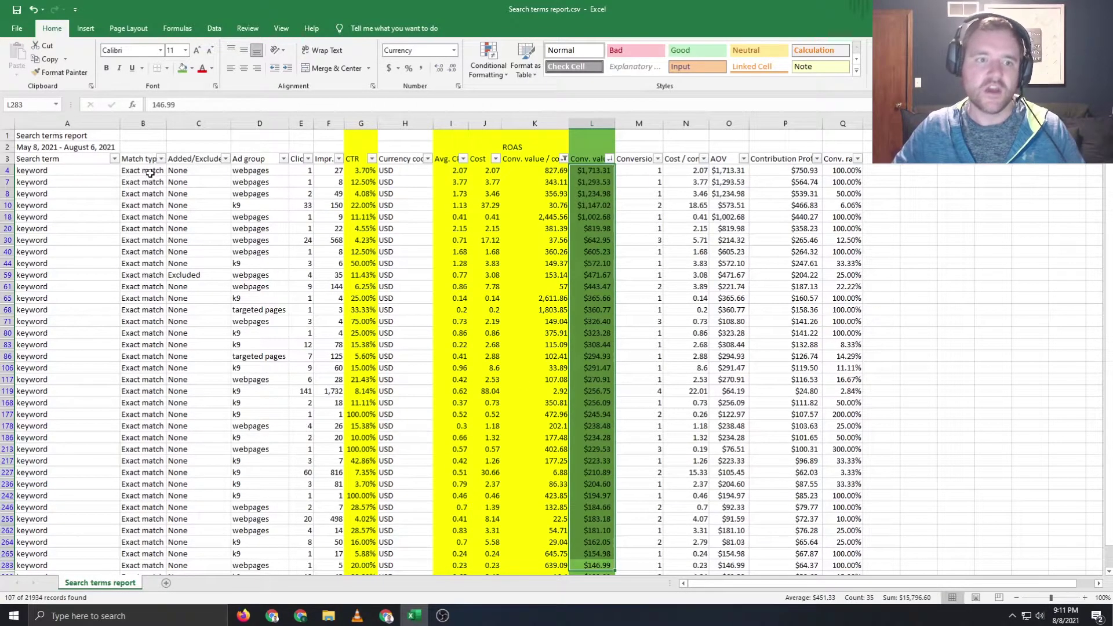
left_click(75, 170)
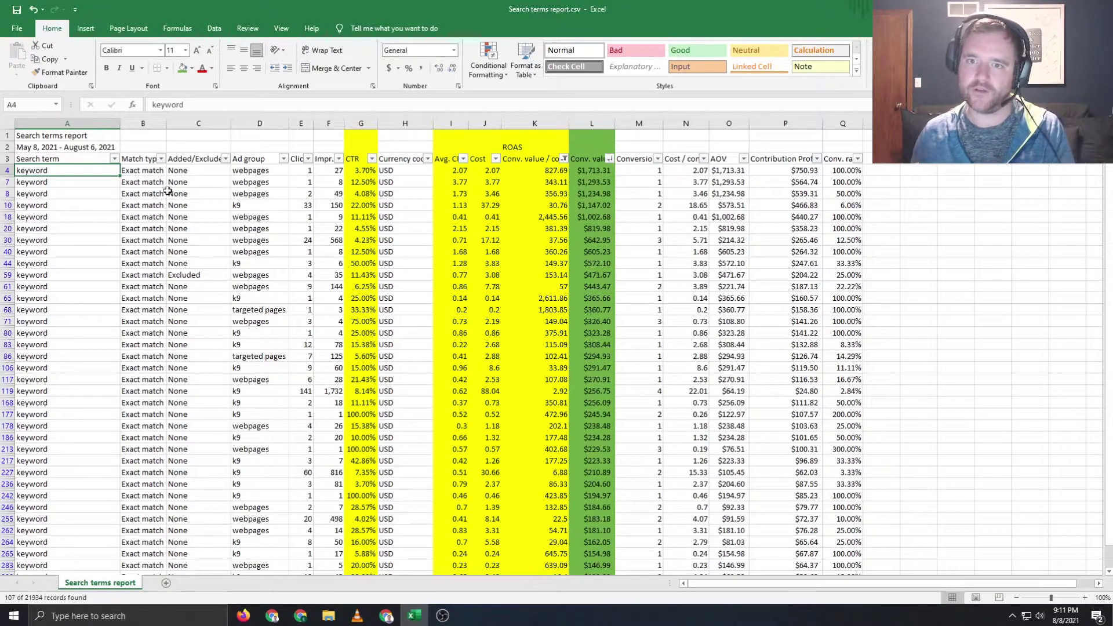
Step: Change the AOV heading in cell O3 to 'Average Order Value'
left_click(730, 123)
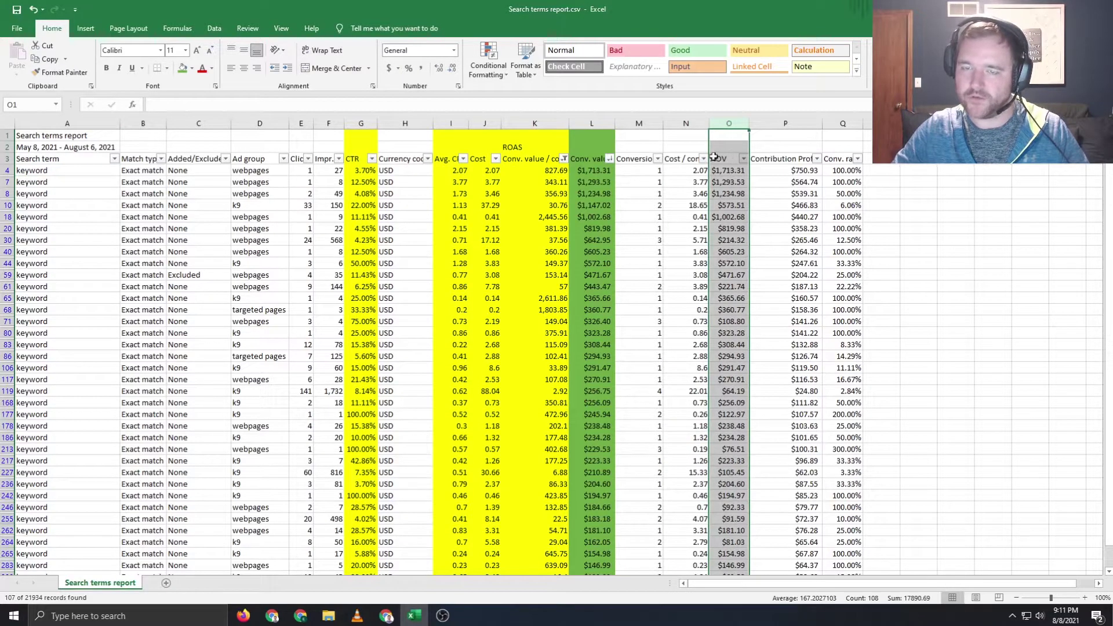
left_click(715, 157)
type("Average Order Value")
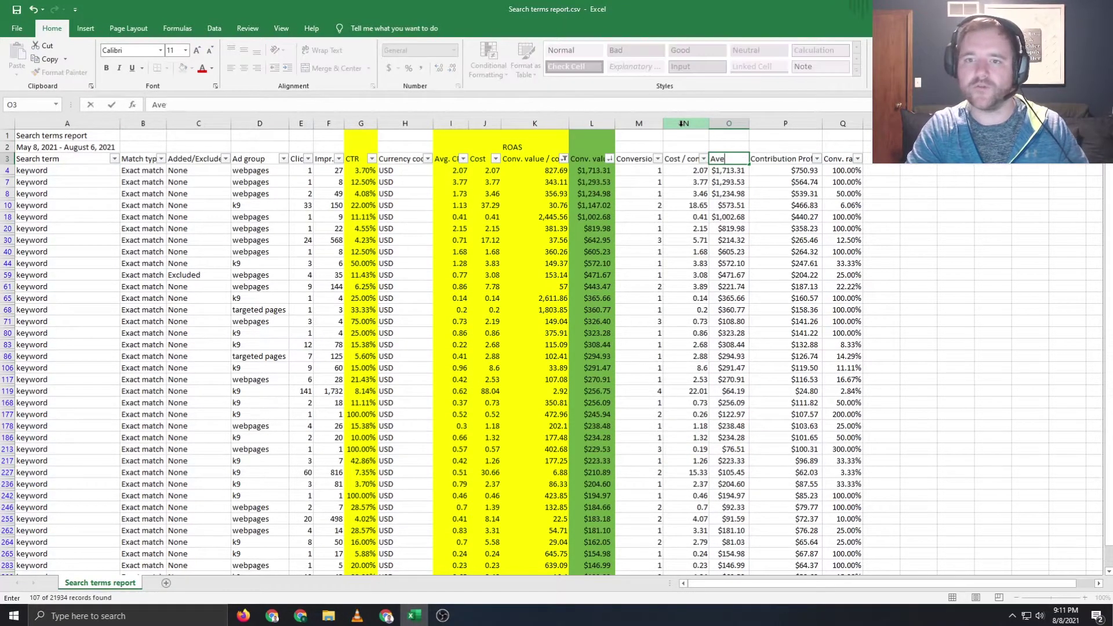
key("Return")
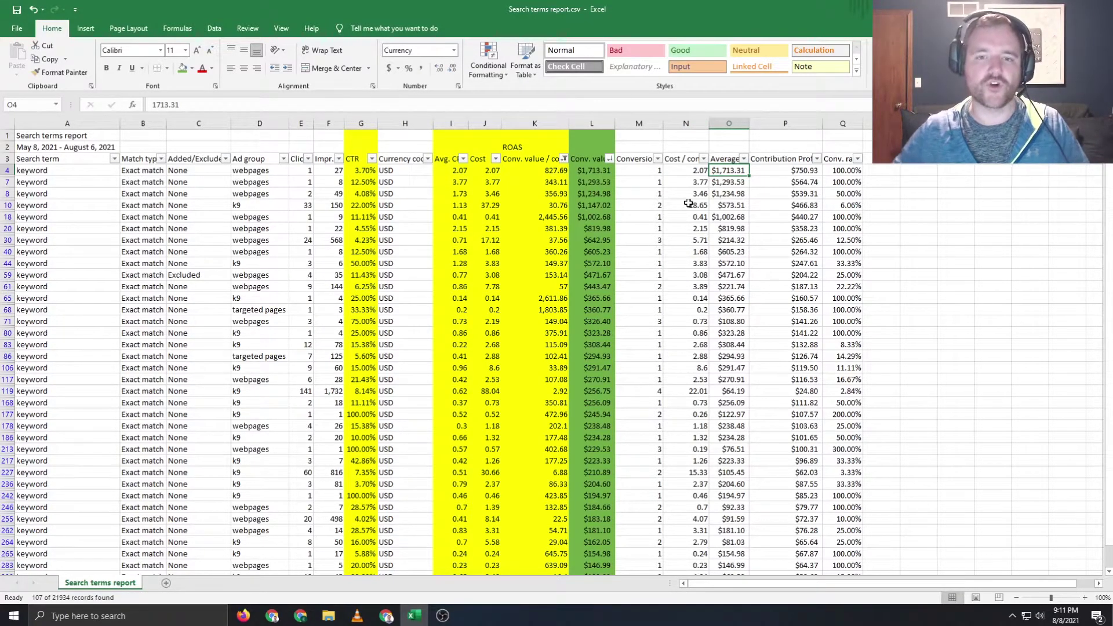
left_click(588, 170)
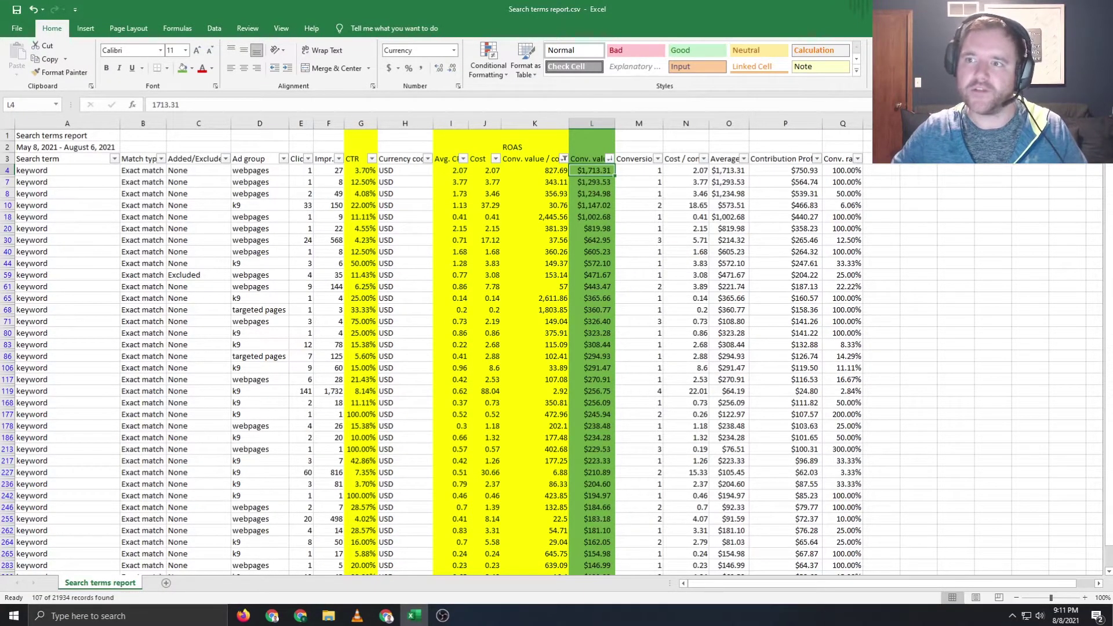
key("alt+Tab")
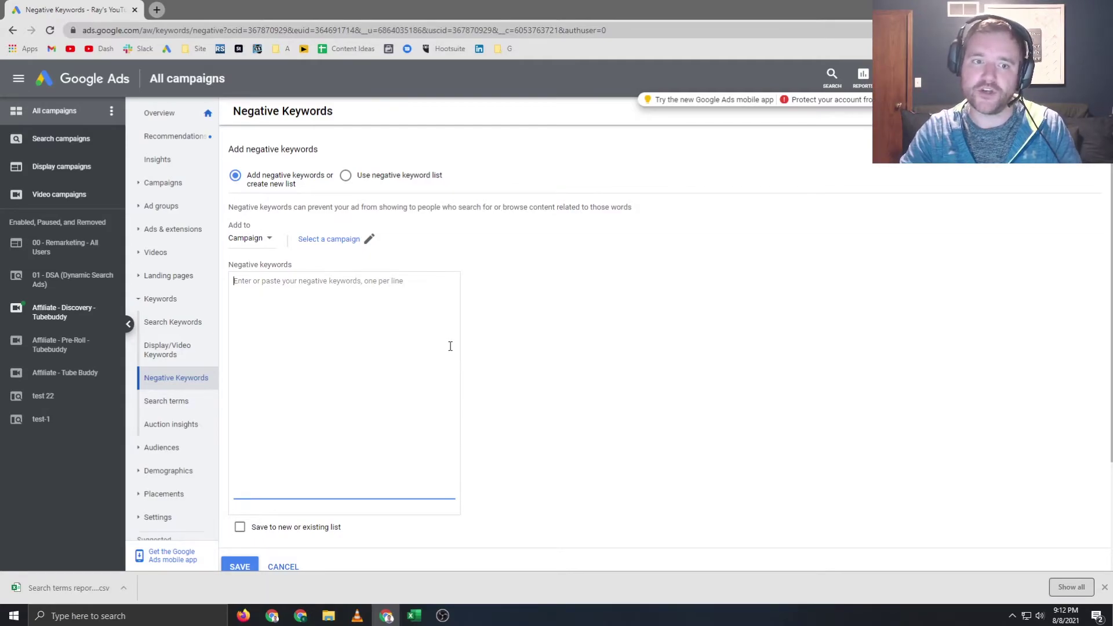
Step: Type a minus sign as the first entry in the Negative keywords box
type("-")
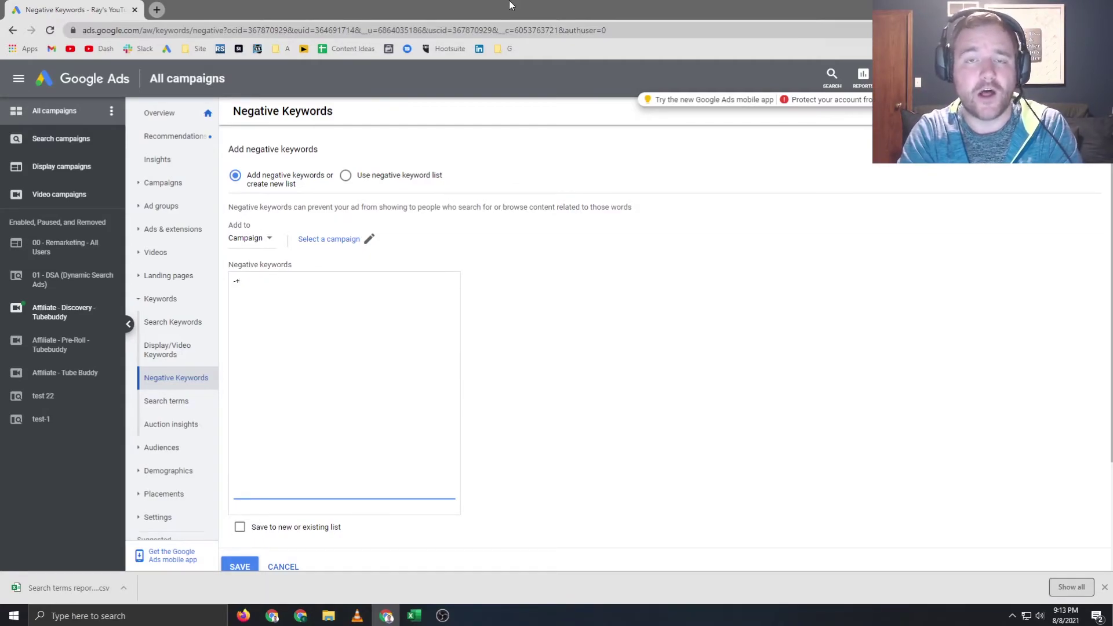